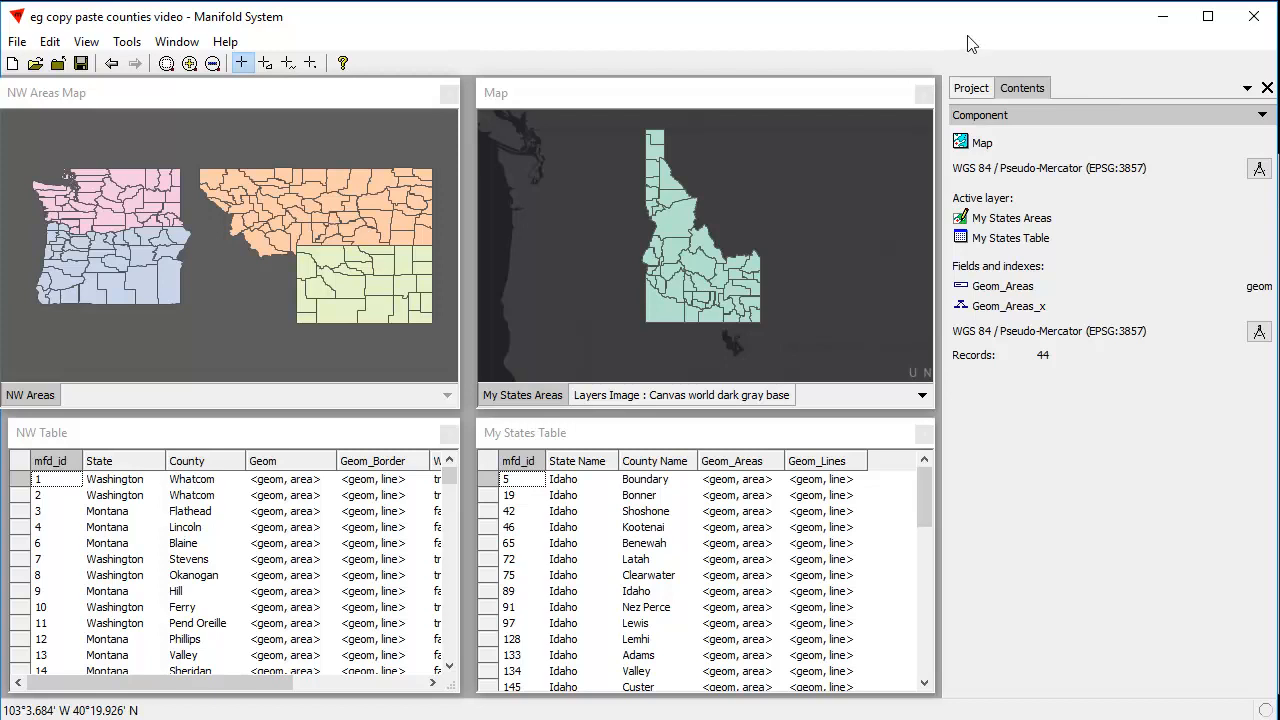
Examine the component details of the Idaho map, the NW Areas Map and the NW Table, including projection, active layer and fields
{"action": "left_click", "coordinate": [581, 91]}
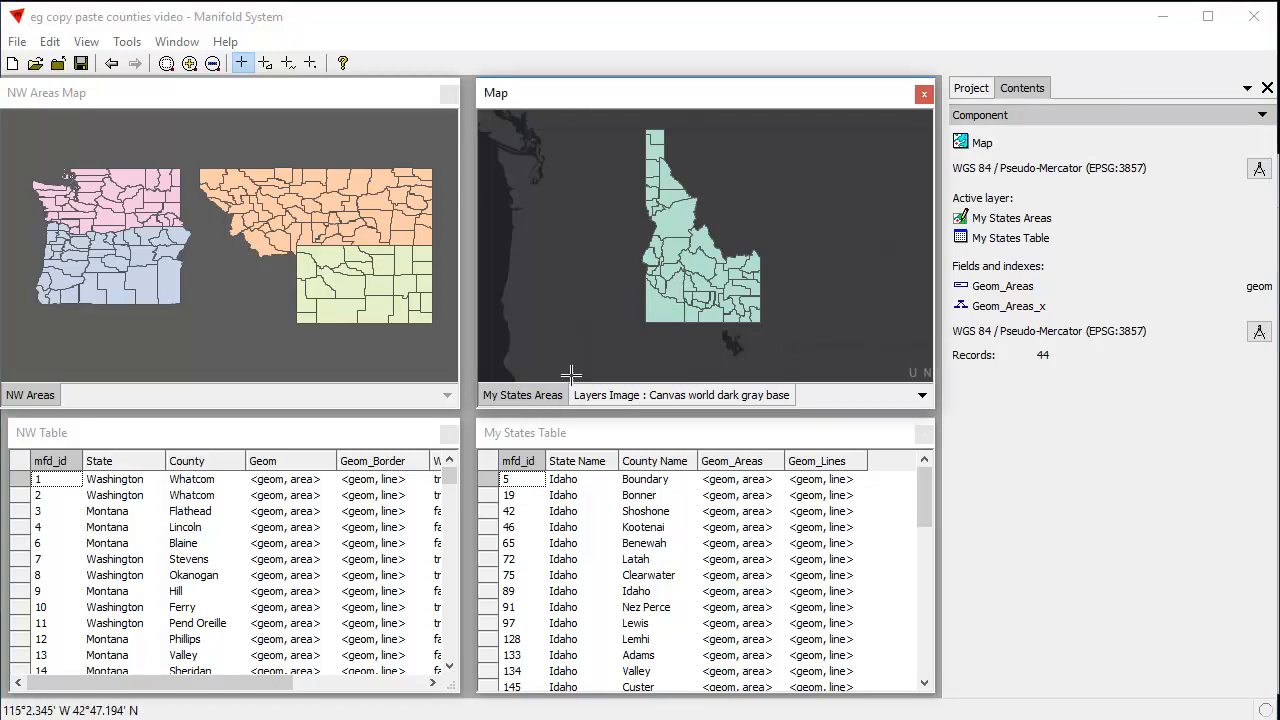
{"action": "left_click", "coordinate": [549, 396], "text": "shift"}
{"action": "left_click", "coordinate": [547, 398], "text": "shift"}
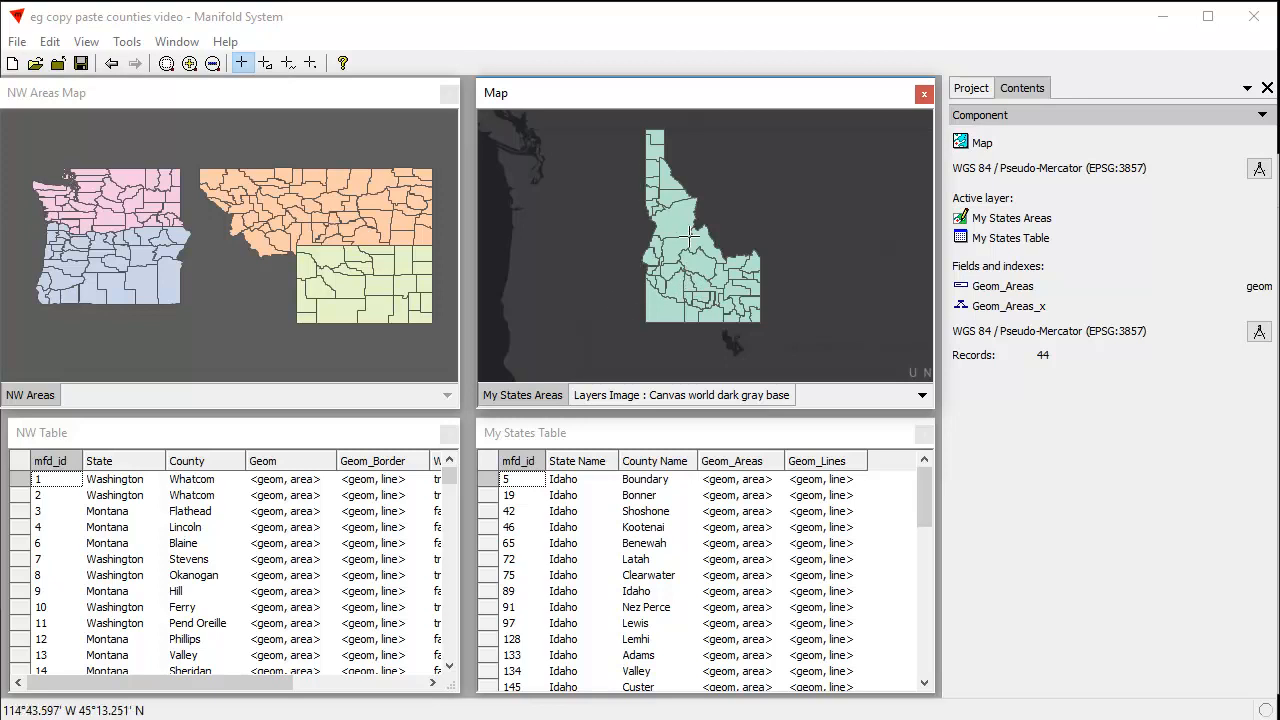
{"action": "left_click", "coordinate": [1055, 117]}
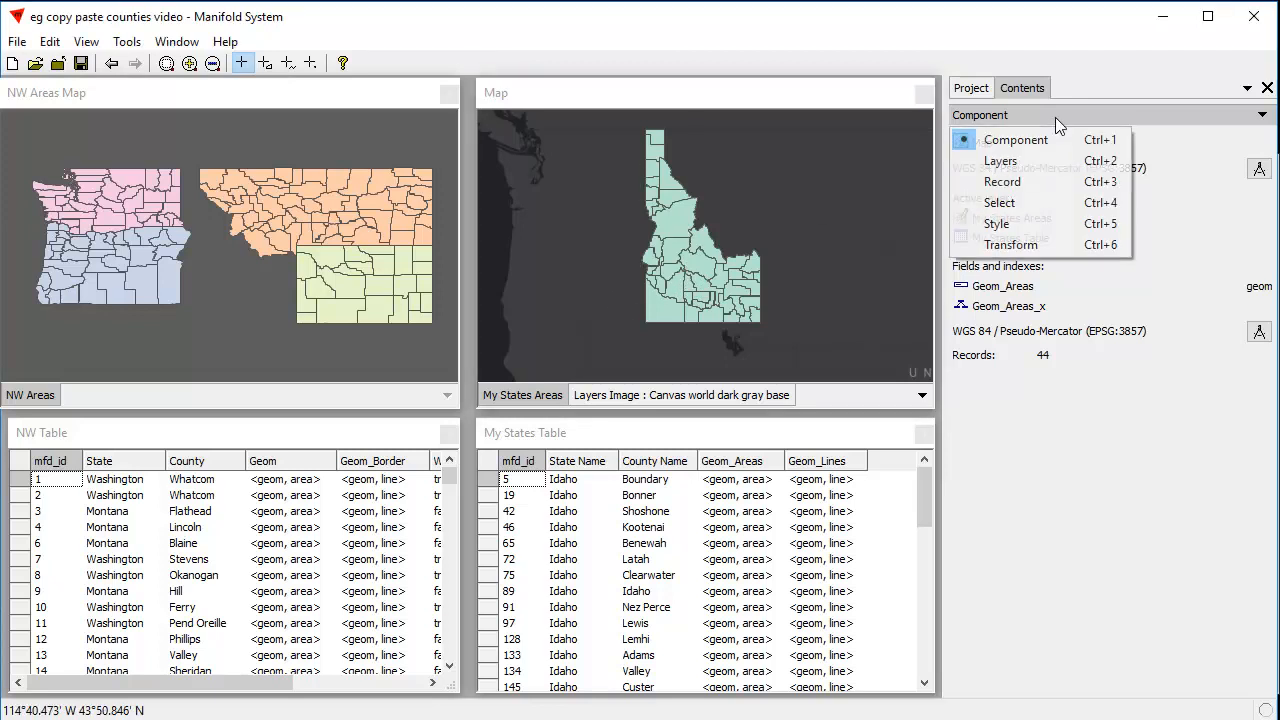
{"action": "left_click", "coordinate": [1052, 140]}
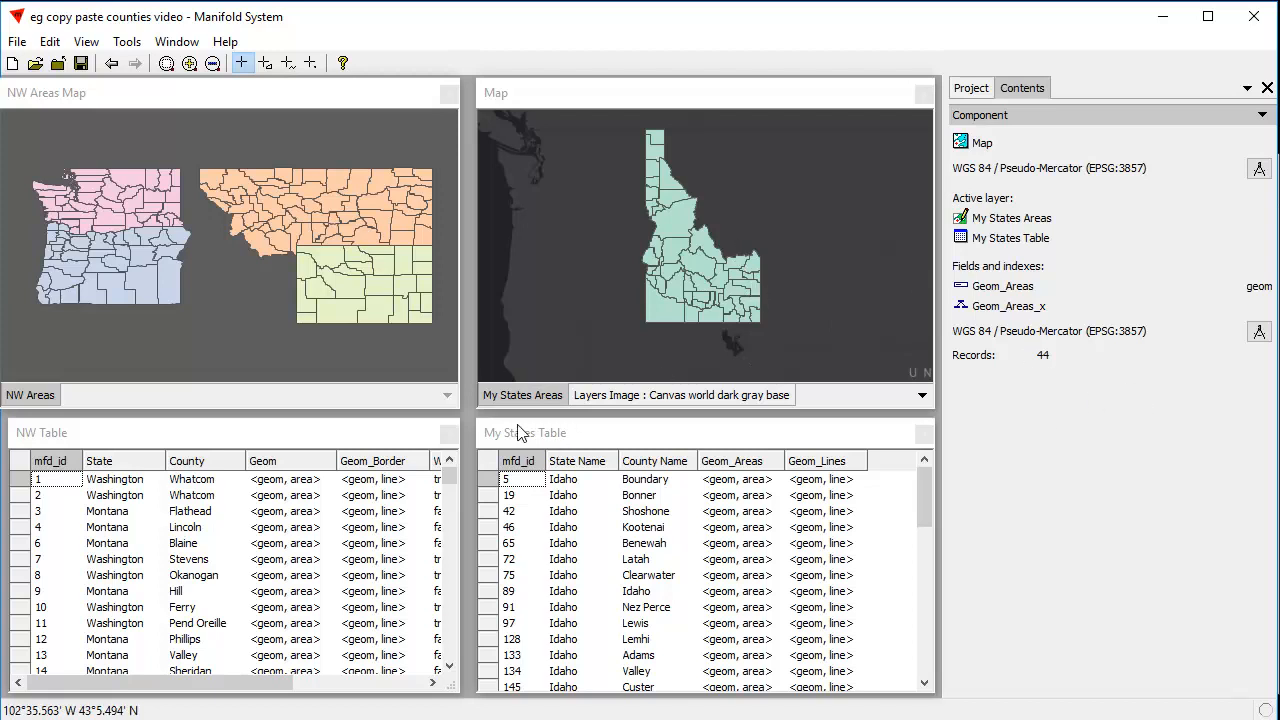
{"action": "left_click", "coordinate": [541, 395]}
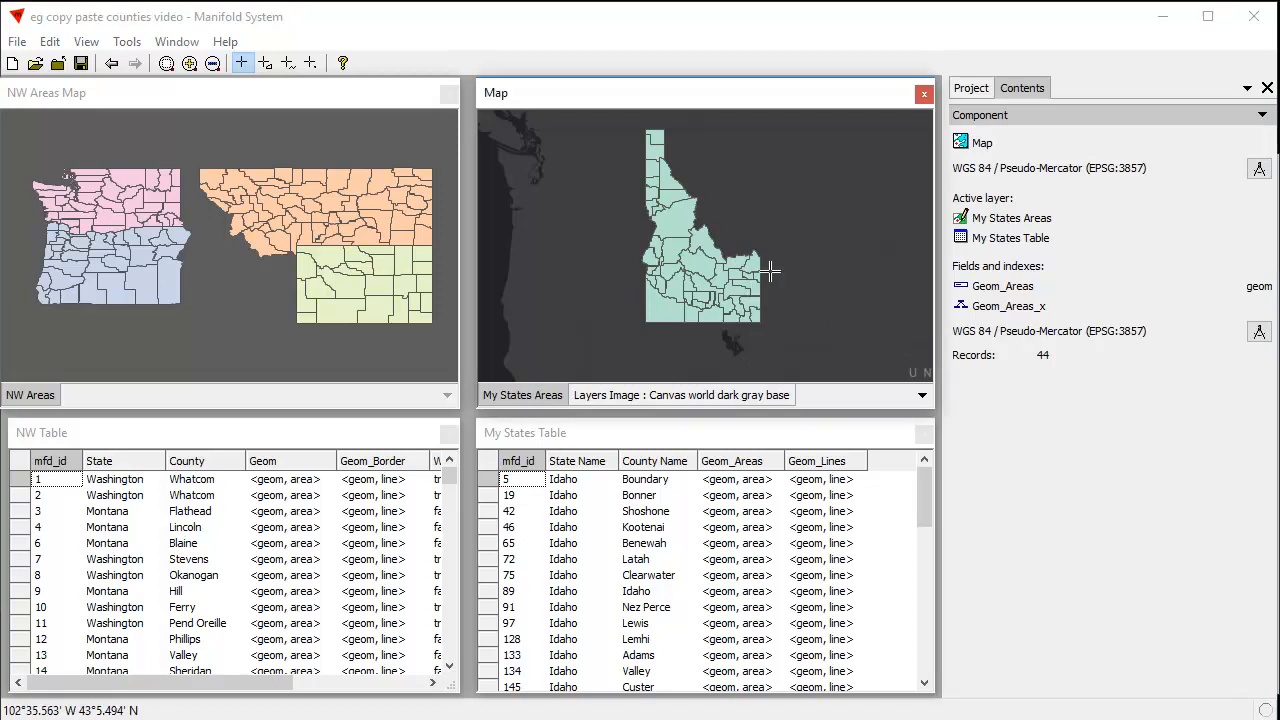
{"action": "left_click", "coordinate": [291, 104]}
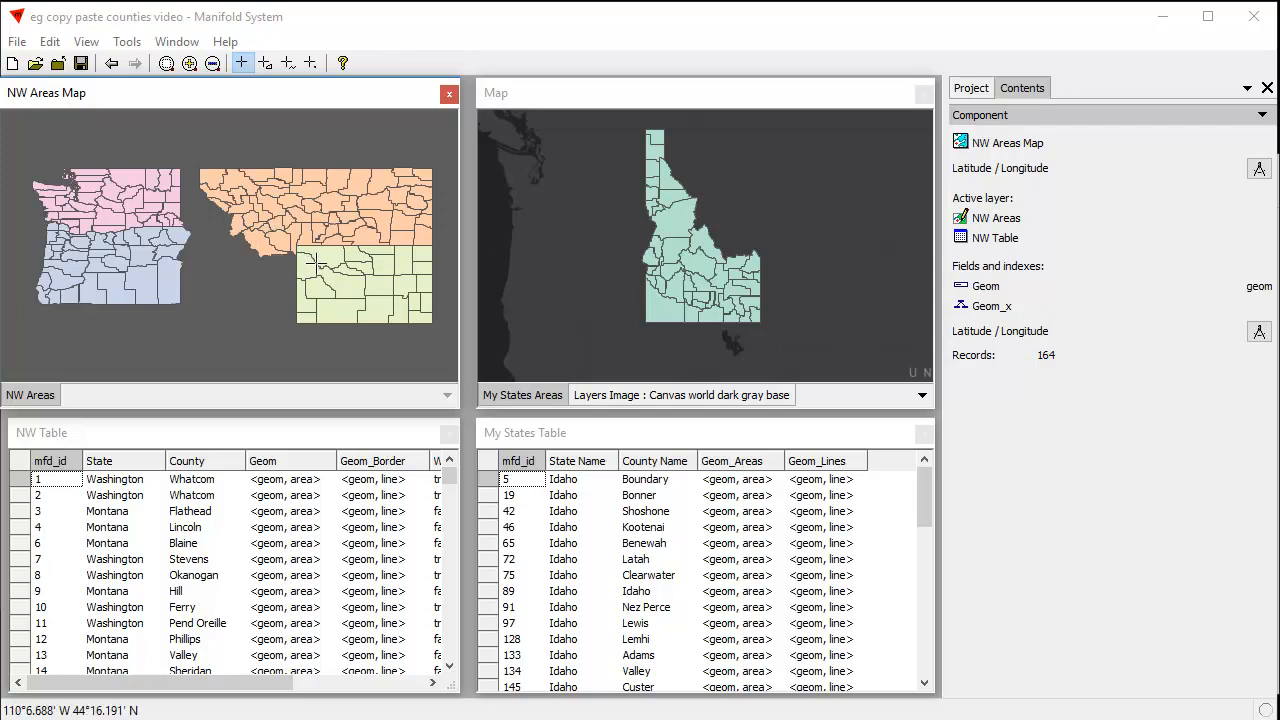
{"action": "left_click", "coordinate": [229, 434]}
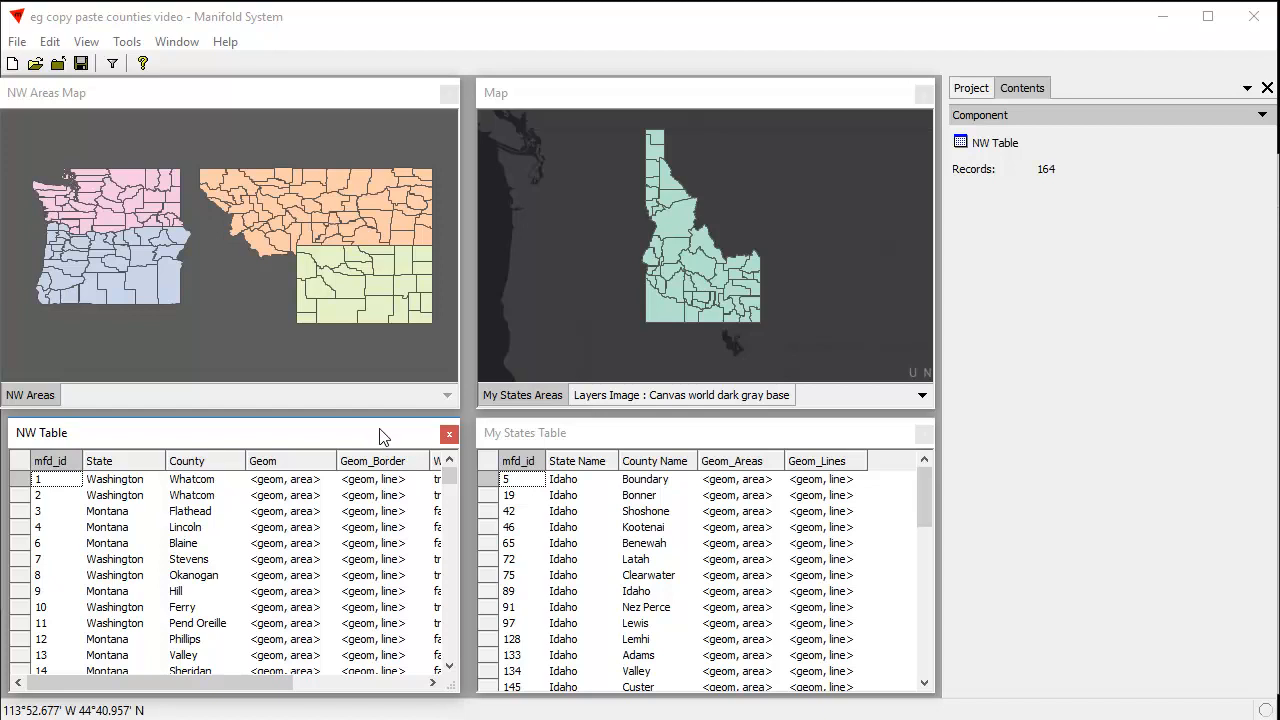
Bring the NW Borders Map into view, examine its projection and geometry field, and move it back out of the way
{"action": "left_click_drag", "start_coordinate": [418, 719], "coordinate": [534, 205]}
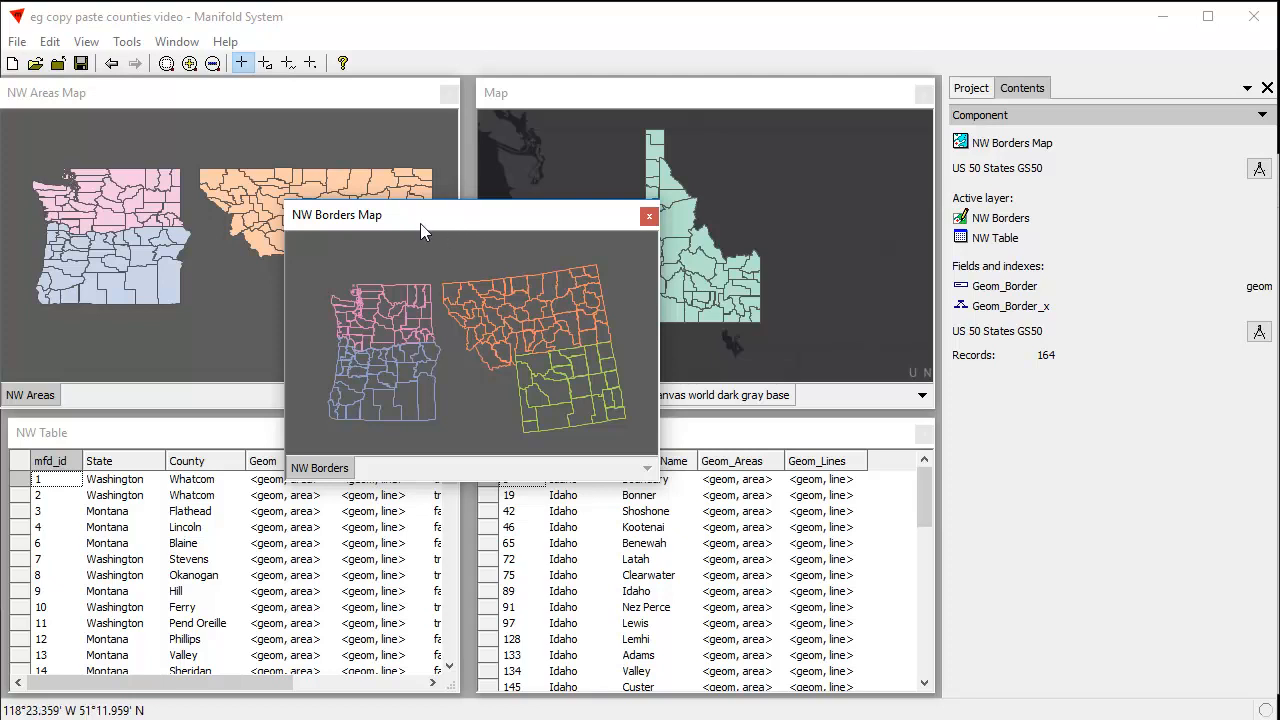
{"action": "left_click_drag", "start_coordinate": [472, 217], "coordinate": [488, 265]}
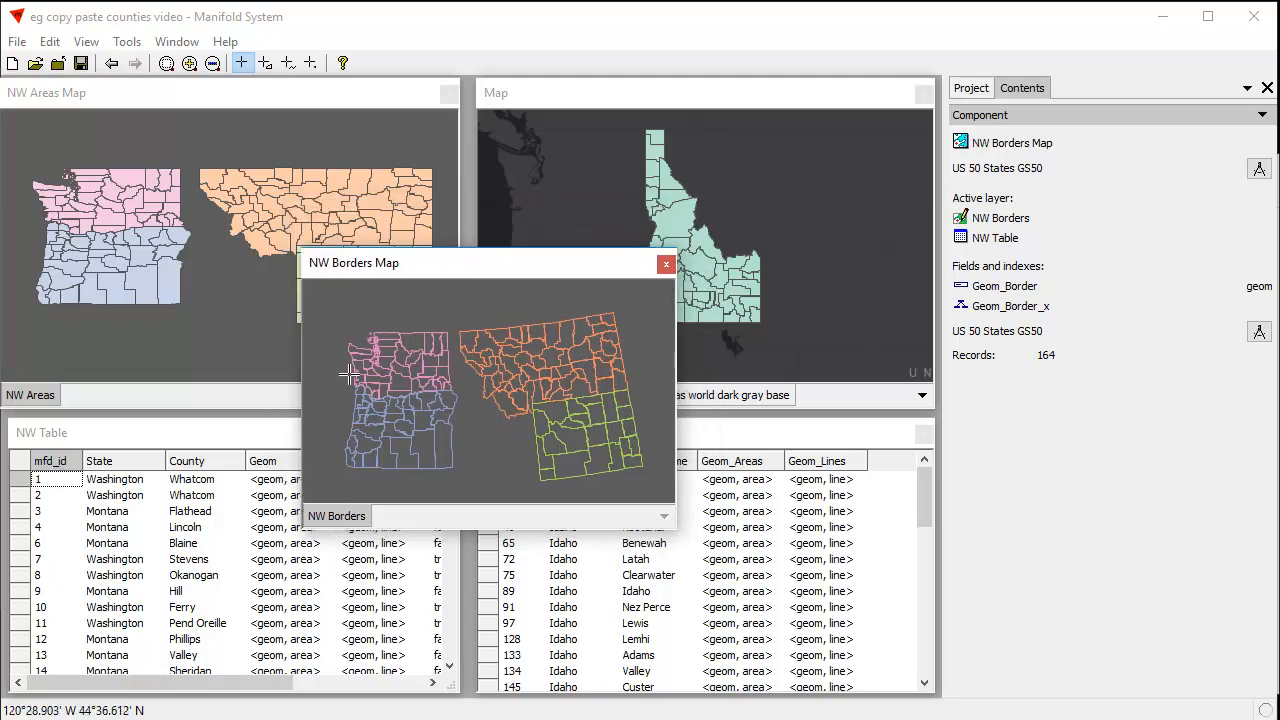
{"action": "left_click_drag", "start_coordinate": [479, 262], "coordinate": [567, 140]}
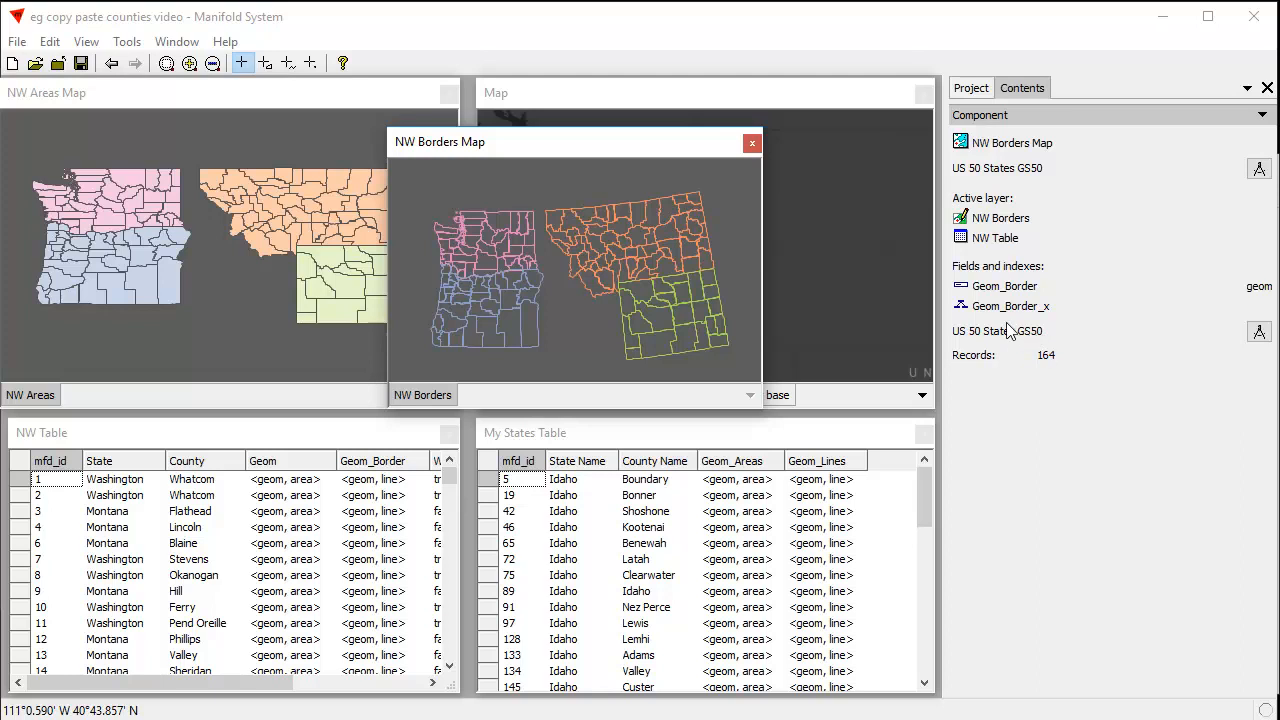
{"action": "left_click_drag", "start_coordinate": [581, 148], "coordinate": [530, 405]}
{"action": "left_click_drag", "start_coordinate": [560, 719], "coordinate": [711, 400]}
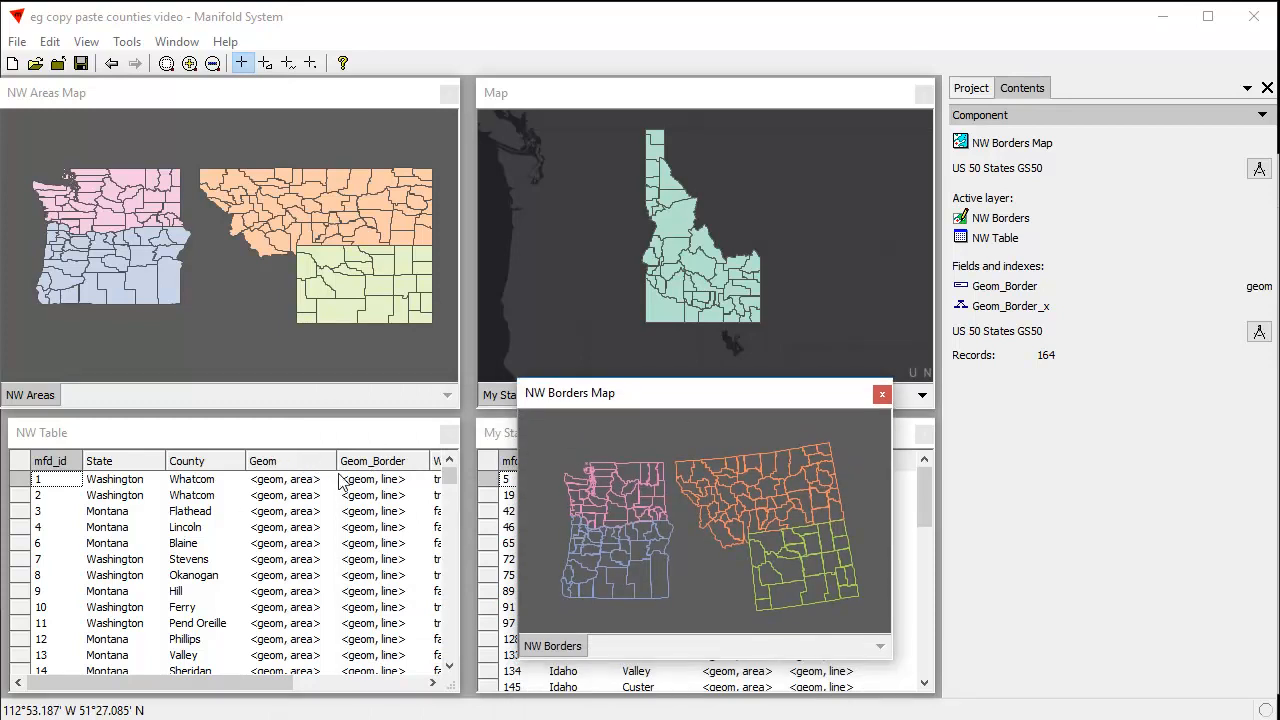
{"action": "left_click_drag", "start_coordinate": [694, 400], "coordinate": [350, 719]}
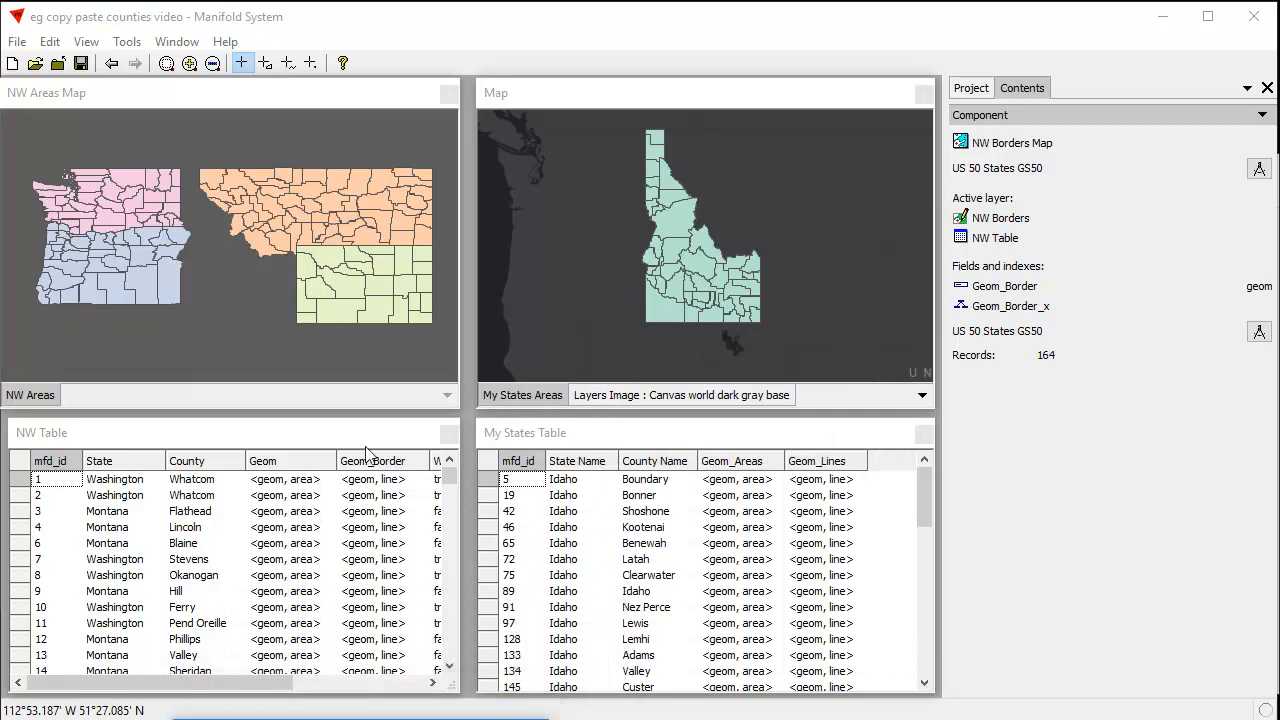
Compare the component details of the NW Areas Map with those of the Idaho map and My States Table
{"action": "left_click", "coordinate": [349, 97]}
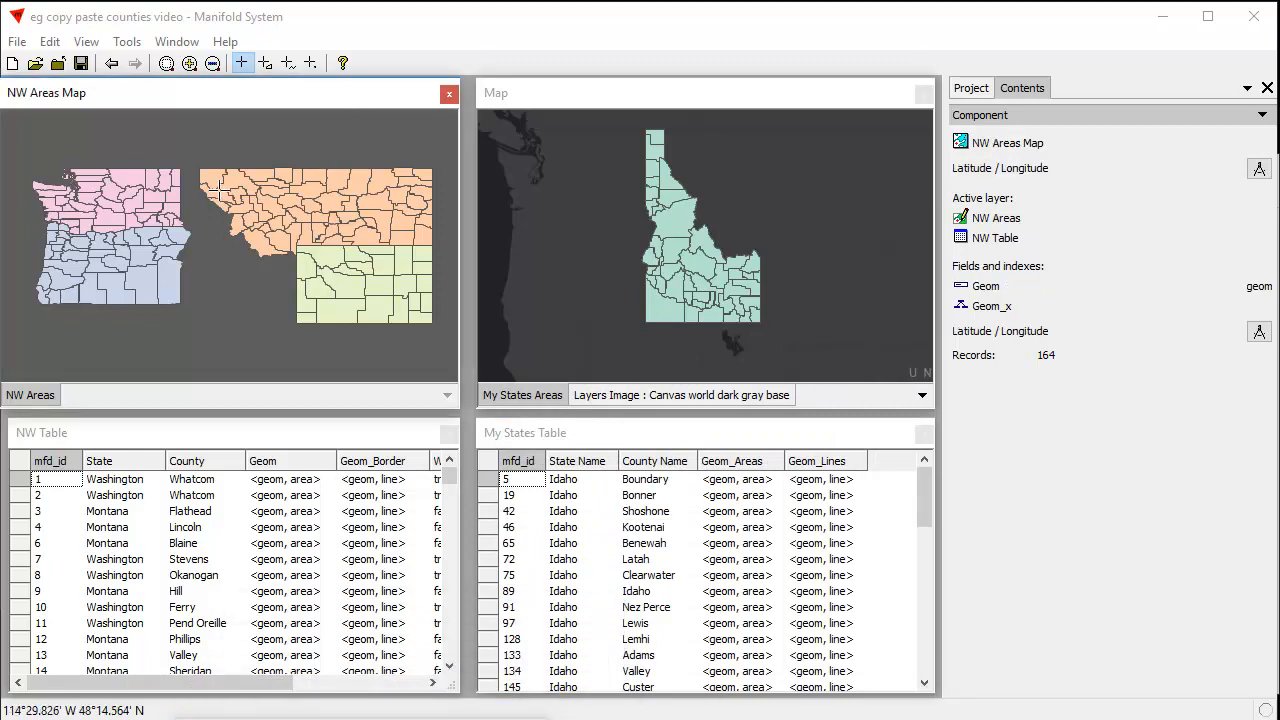
{"action": "left_click", "coordinate": [752, 108]}
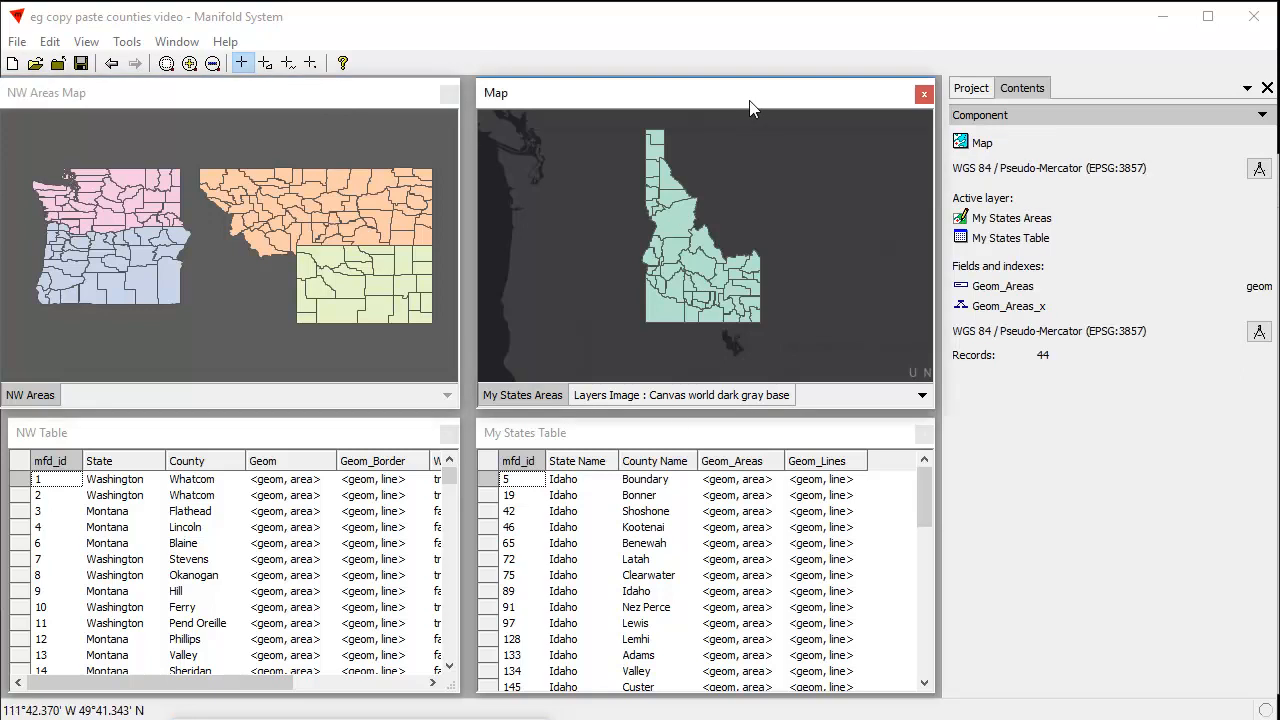
{"action": "left_click", "coordinate": [611, 437]}
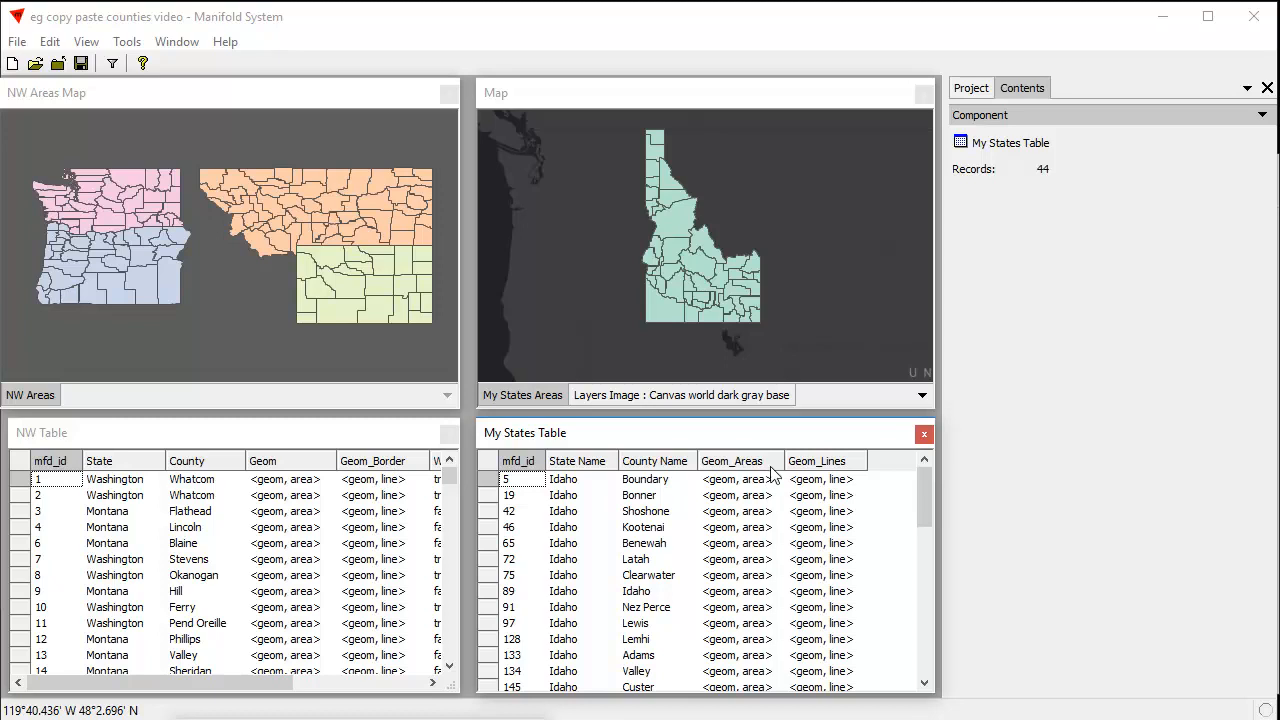
Select all Washington and Oregon counties in the NW Areas Map, leaving out the Montana county, and copy them
{"action": "left_click", "coordinate": [84, 134]}
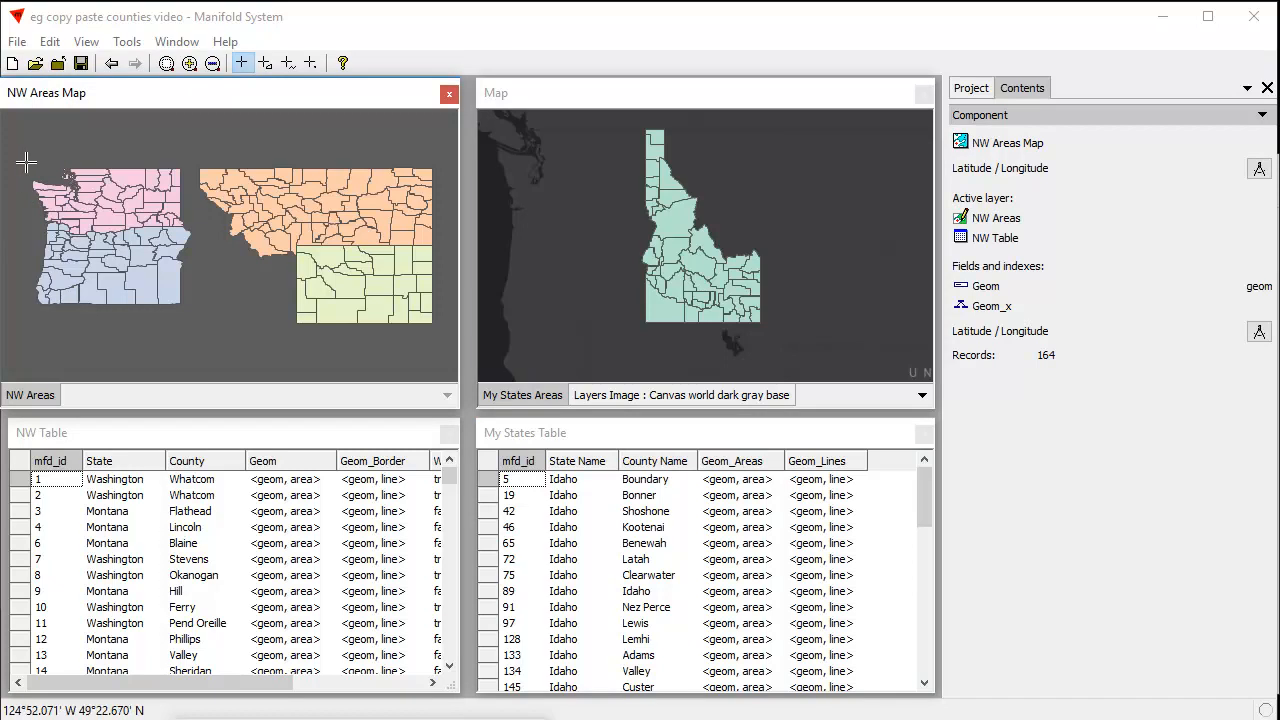
{"action": "left_click_drag", "start_coordinate": [18, 144], "coordinate": [196, 334]}
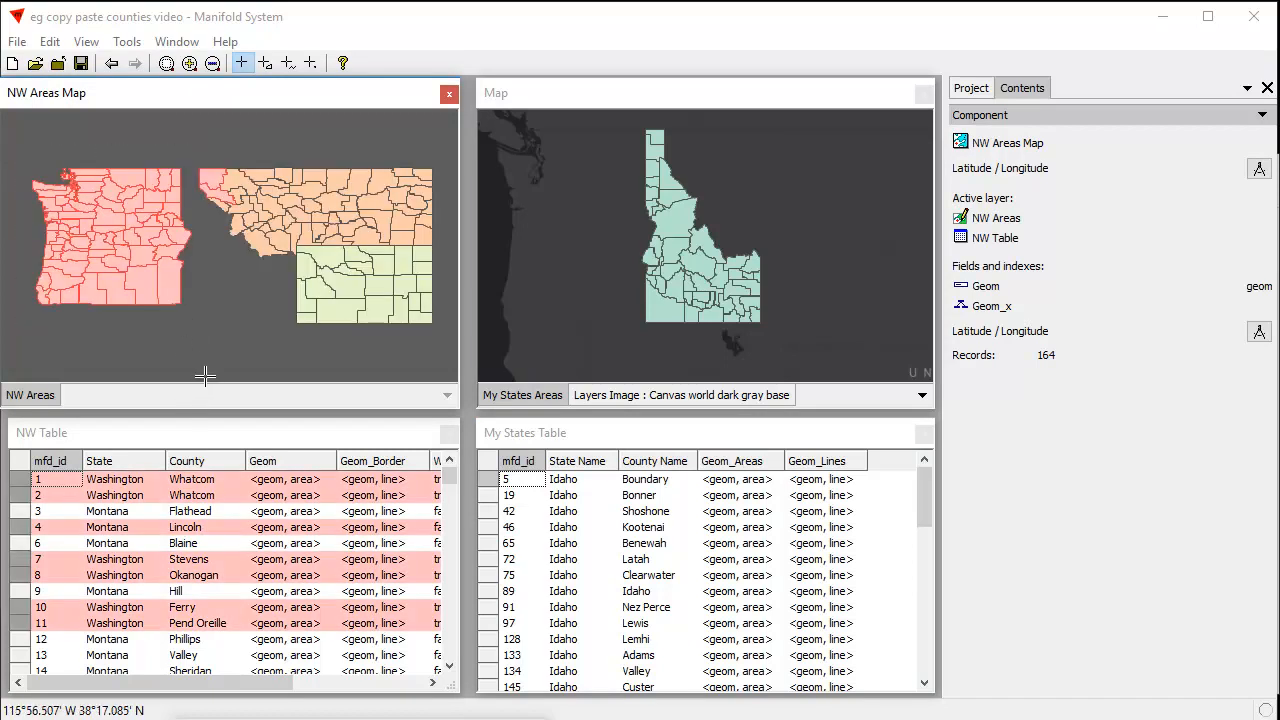
{"action": "left_click", "coordinate": [214, 186], "text": "ctrl"}
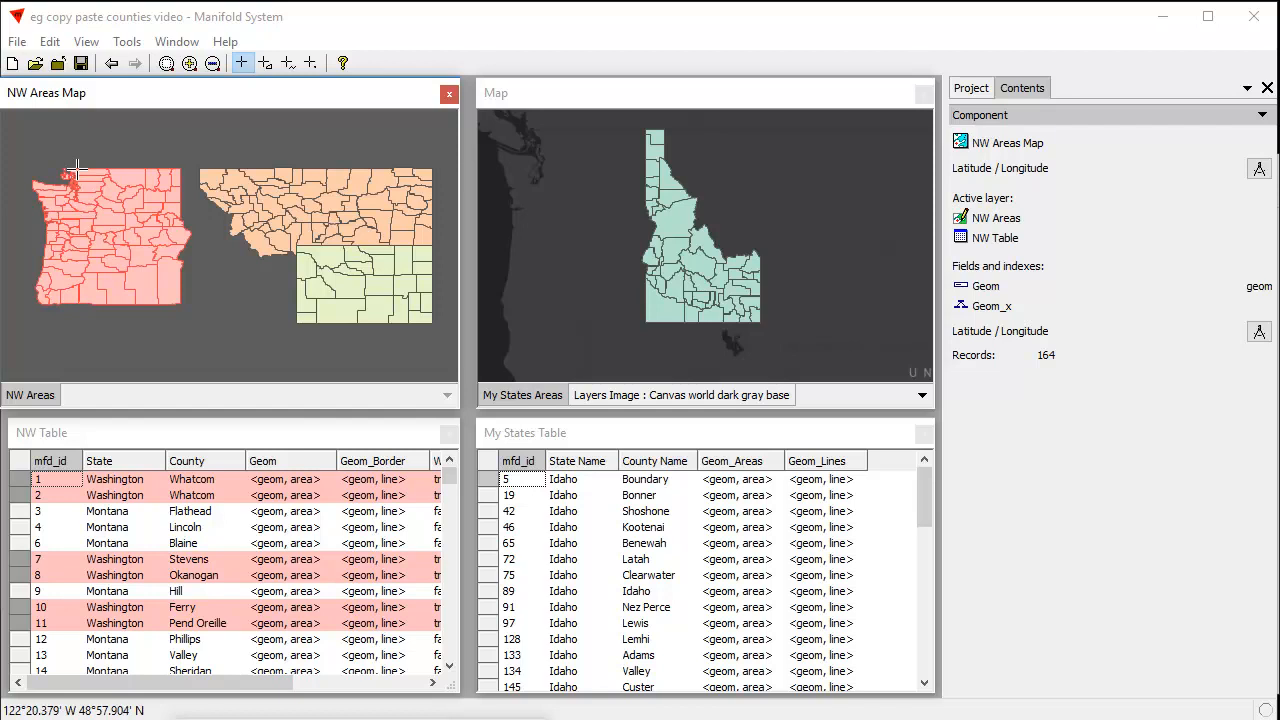
{"action": "left_click", "coordinate": [50, 42]}
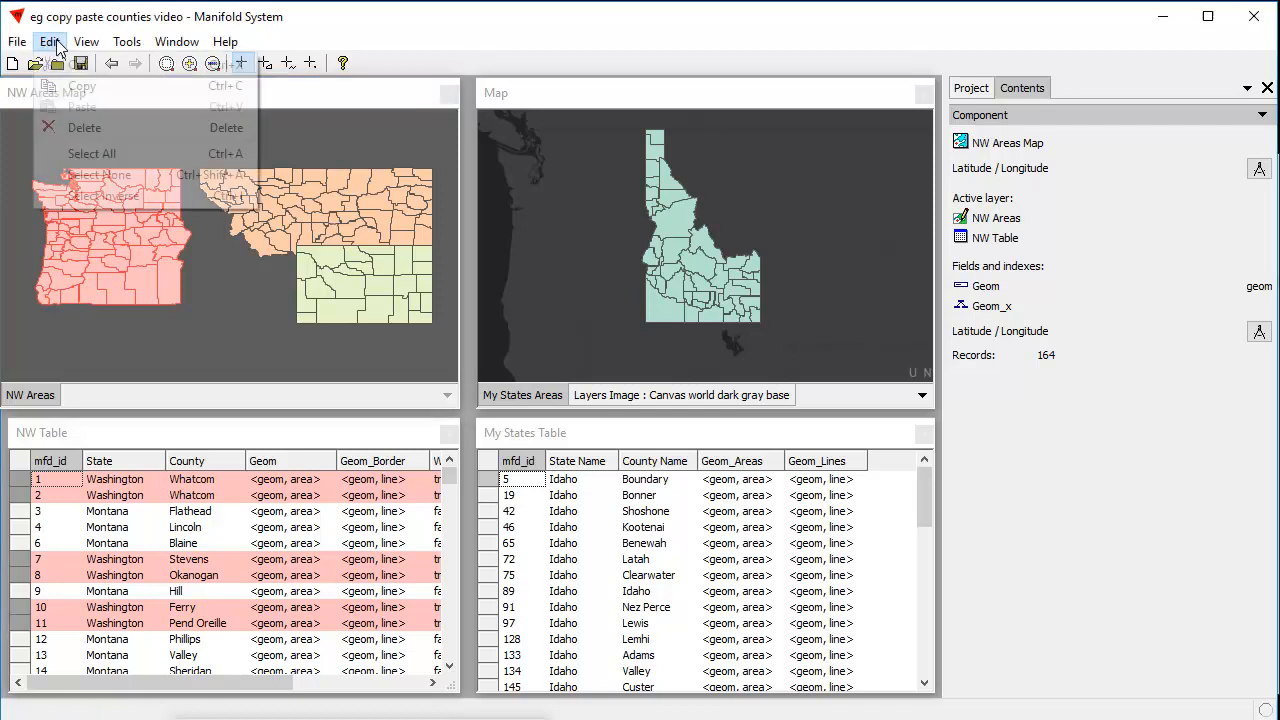
{"action": "left_click", "coordinate": [81, 87]}
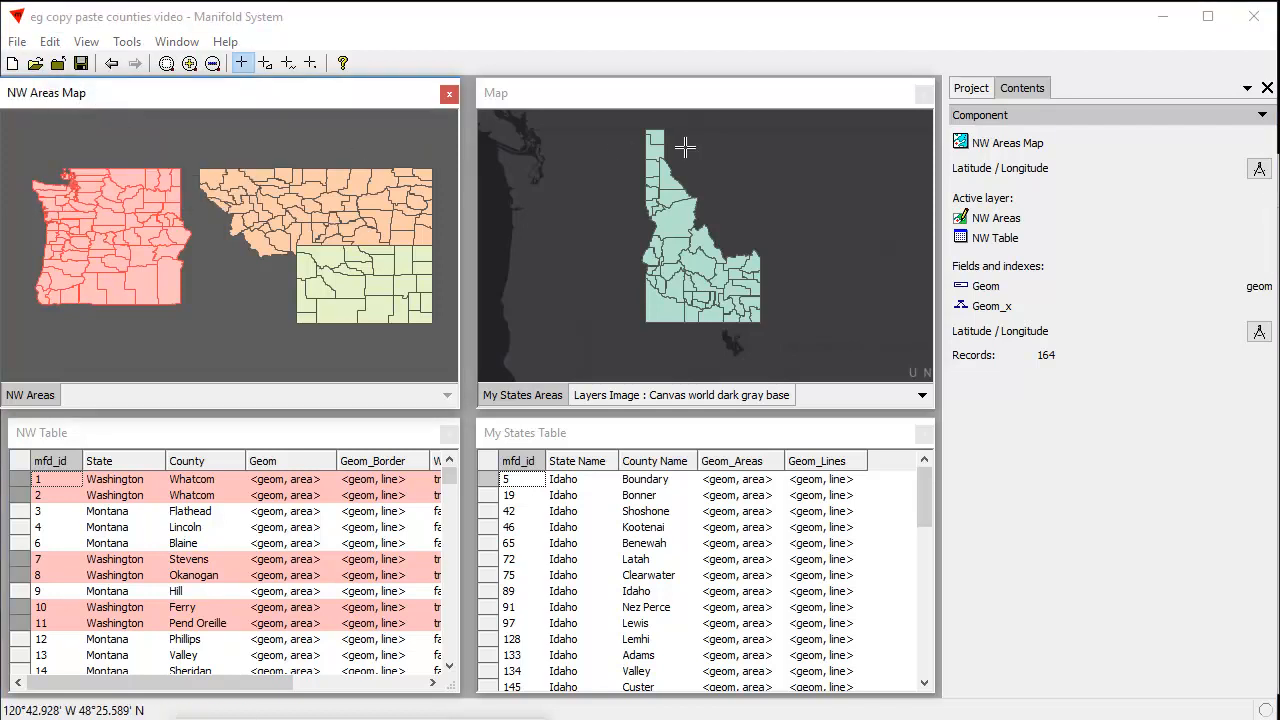
Start pasting the copied counties into the My States Areas layer, keeping Geom as the source field for Geom_Areas
{"action": "left_click", "coordinate": [618, 97]}
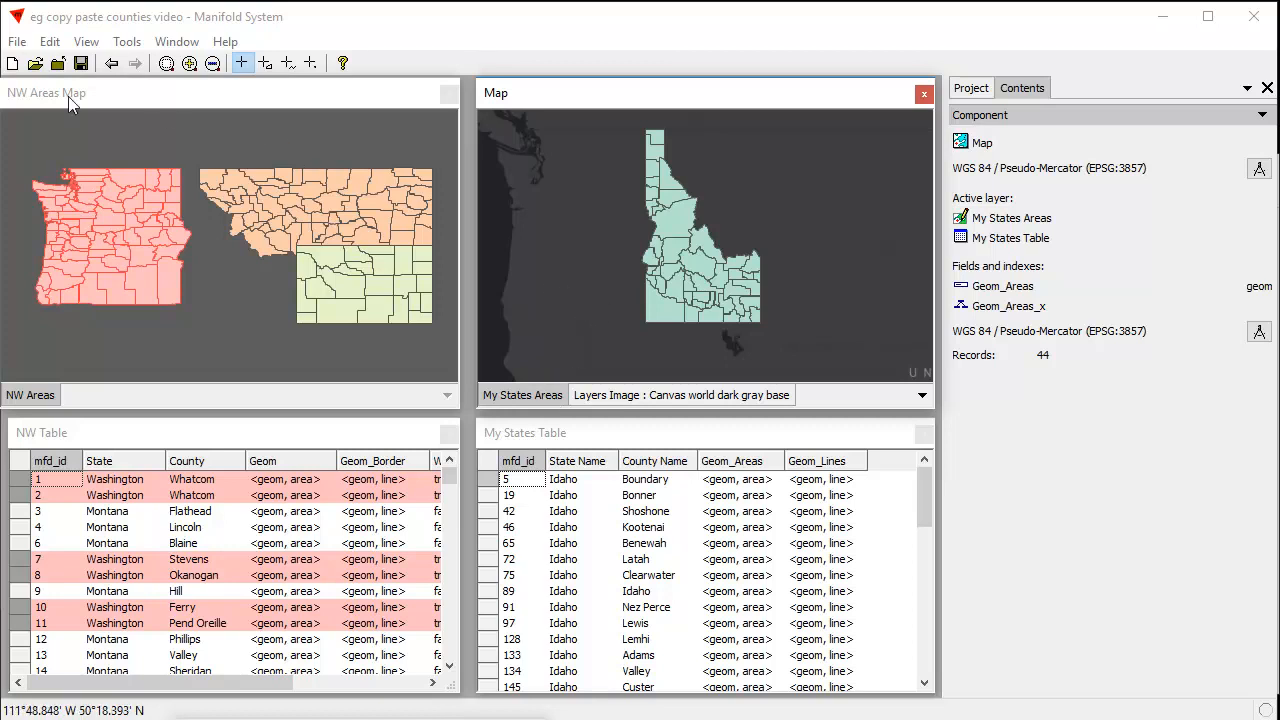
{"action": "left_click", "coordinate": [50, 42]}
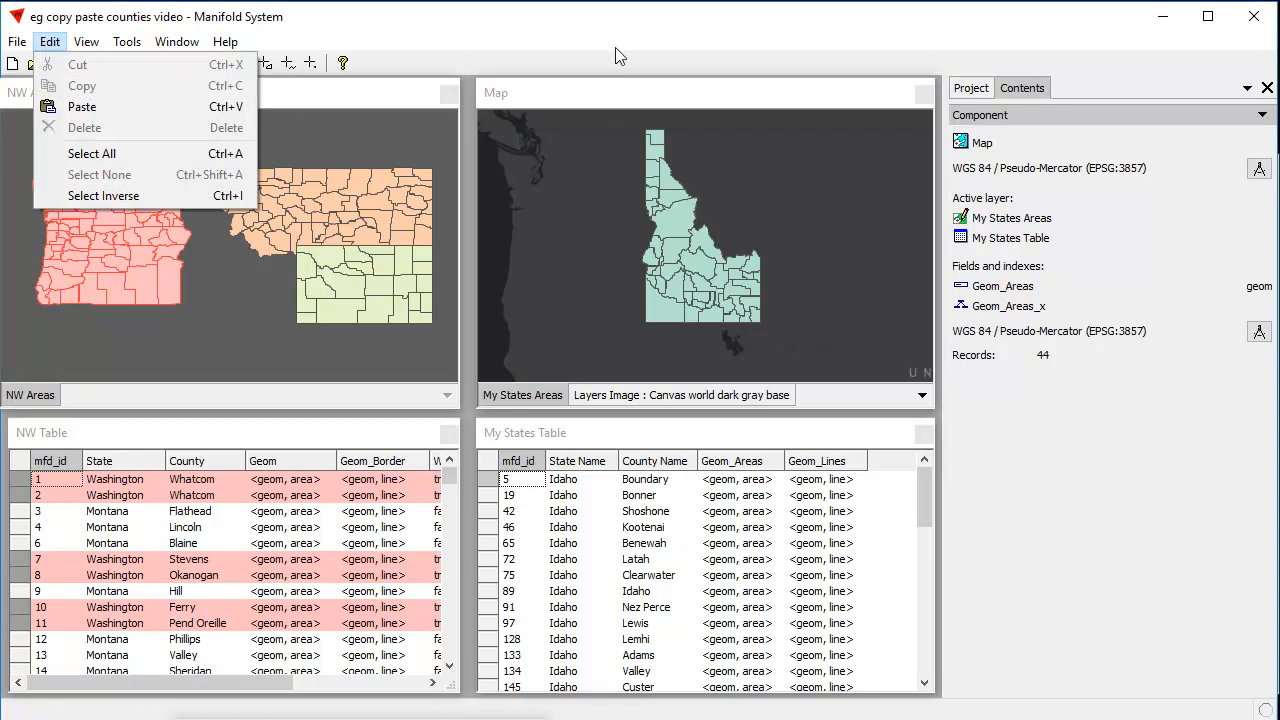
{"action": "left_click", "coordinate": [618, 110]}
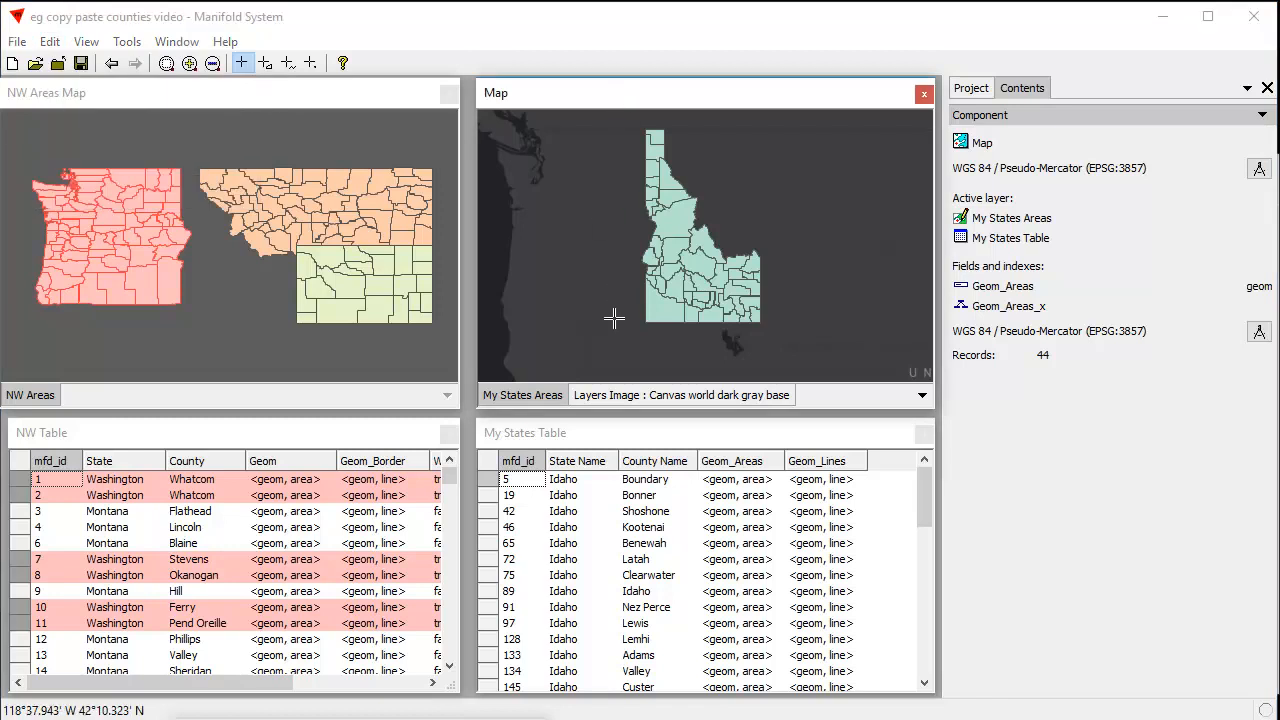
{"action": "key", "text": "ctrl+v"}
{"action": "left_click_drag", "start_coordinate": [688, 20], "coordinate": [227, 172]}
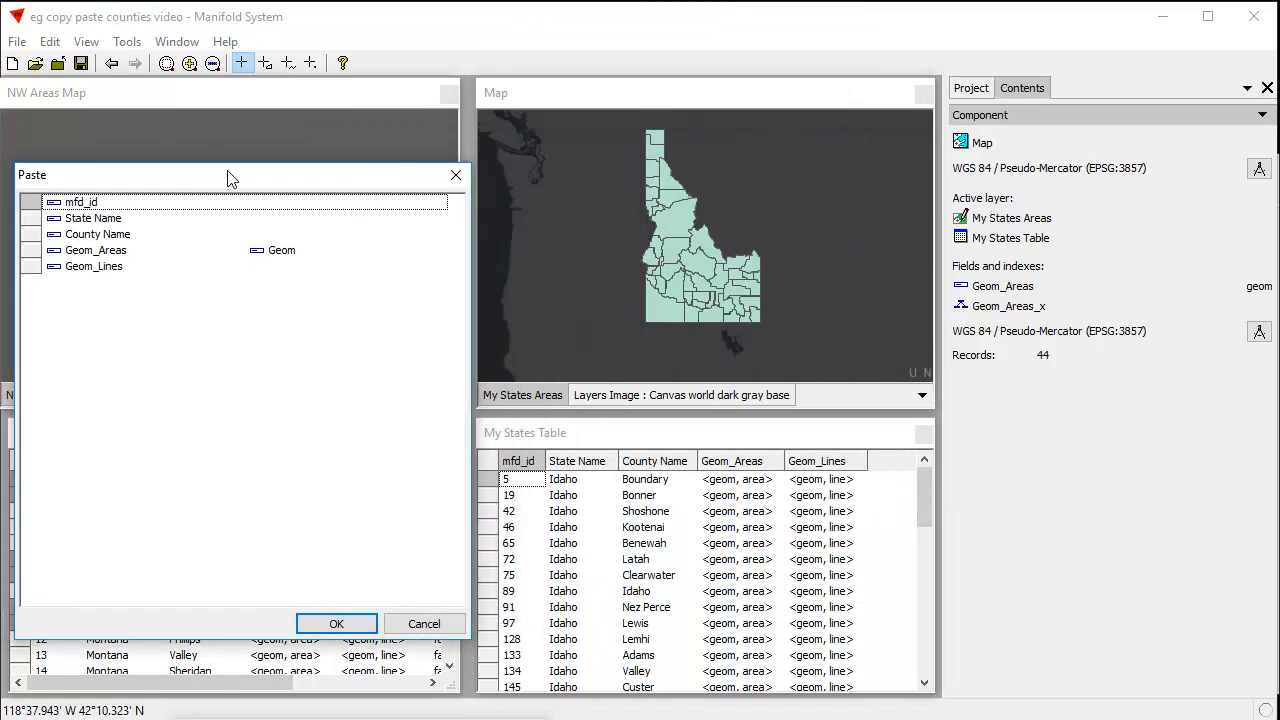
{"action": "left_click", "coordinate": [293, 252]}
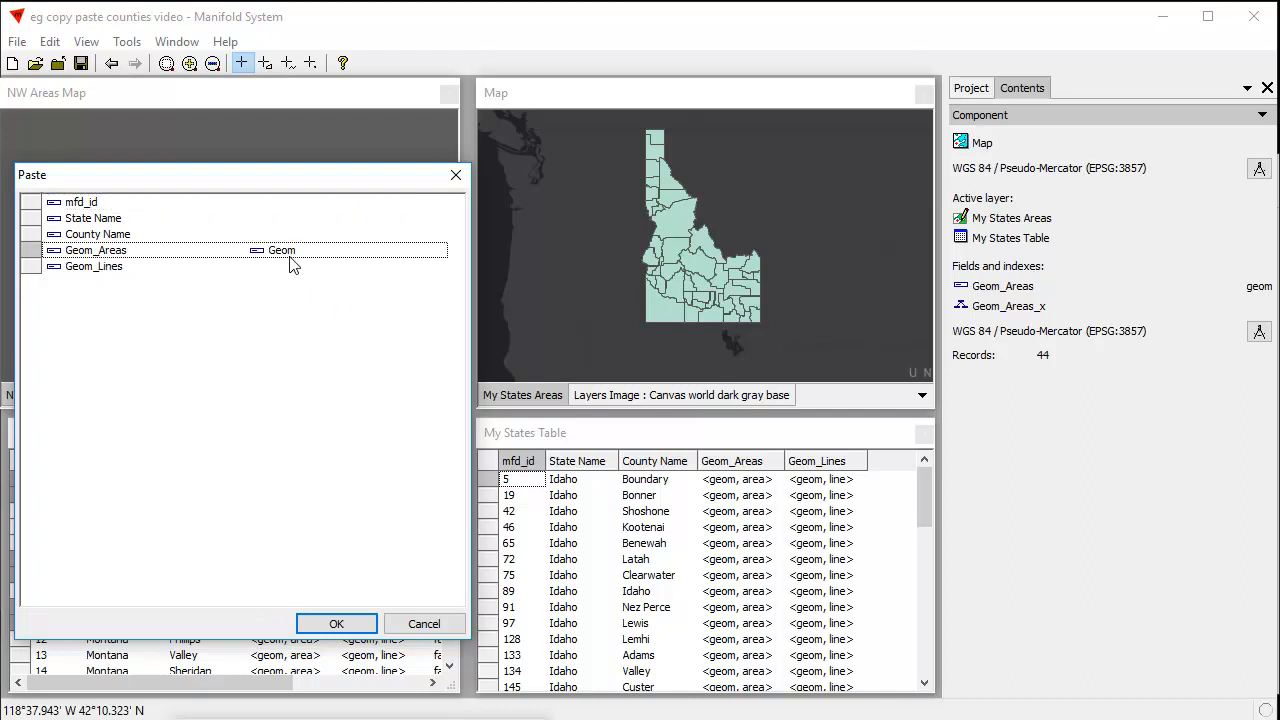
{"action": "left_click", "coordinate": [309, 259]}
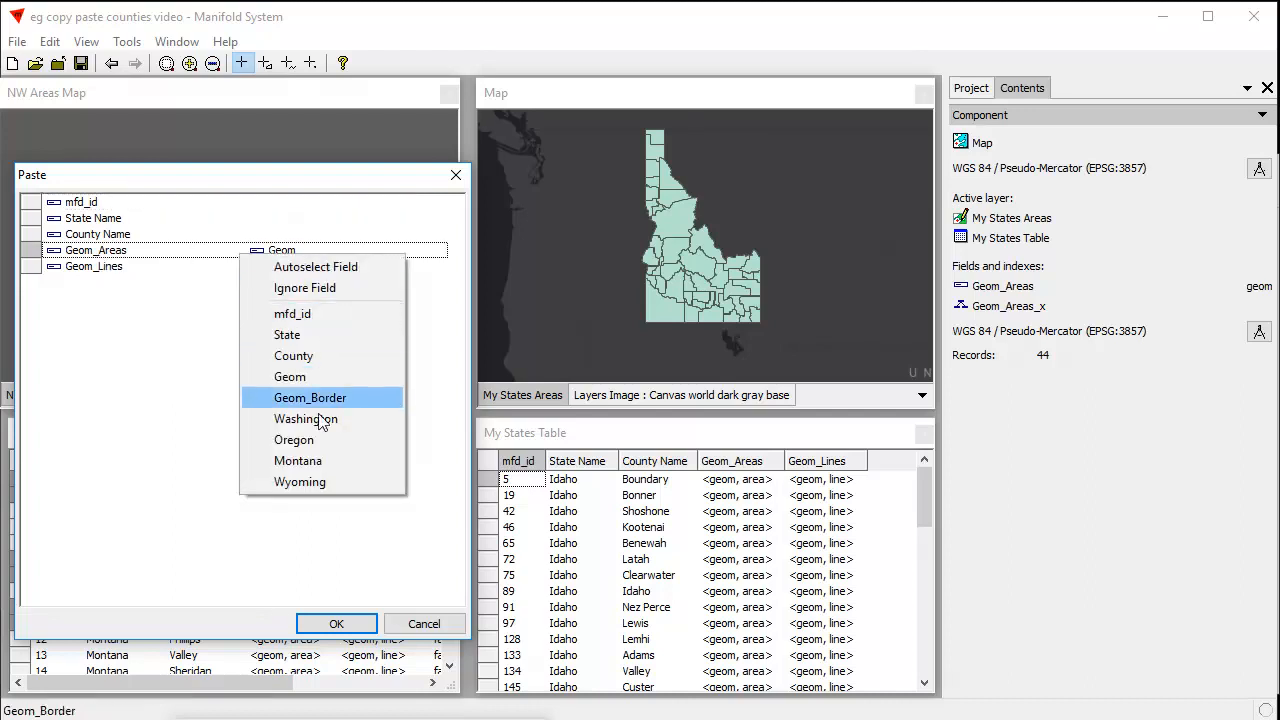
{"action": "left_click", "coordinate": [413, 529]}
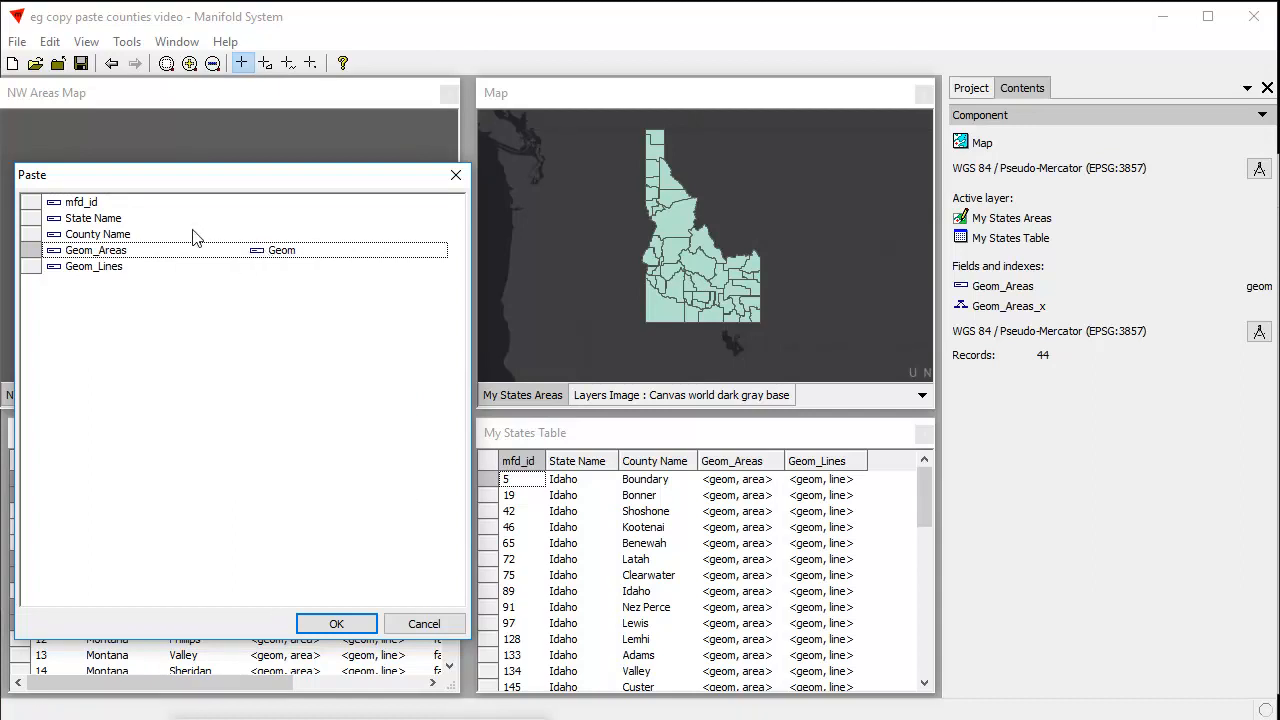
Match State Name to the State field and County Name to the County field, and complete the paste
{"action": "left_click", "coordinate": [298, 219]}
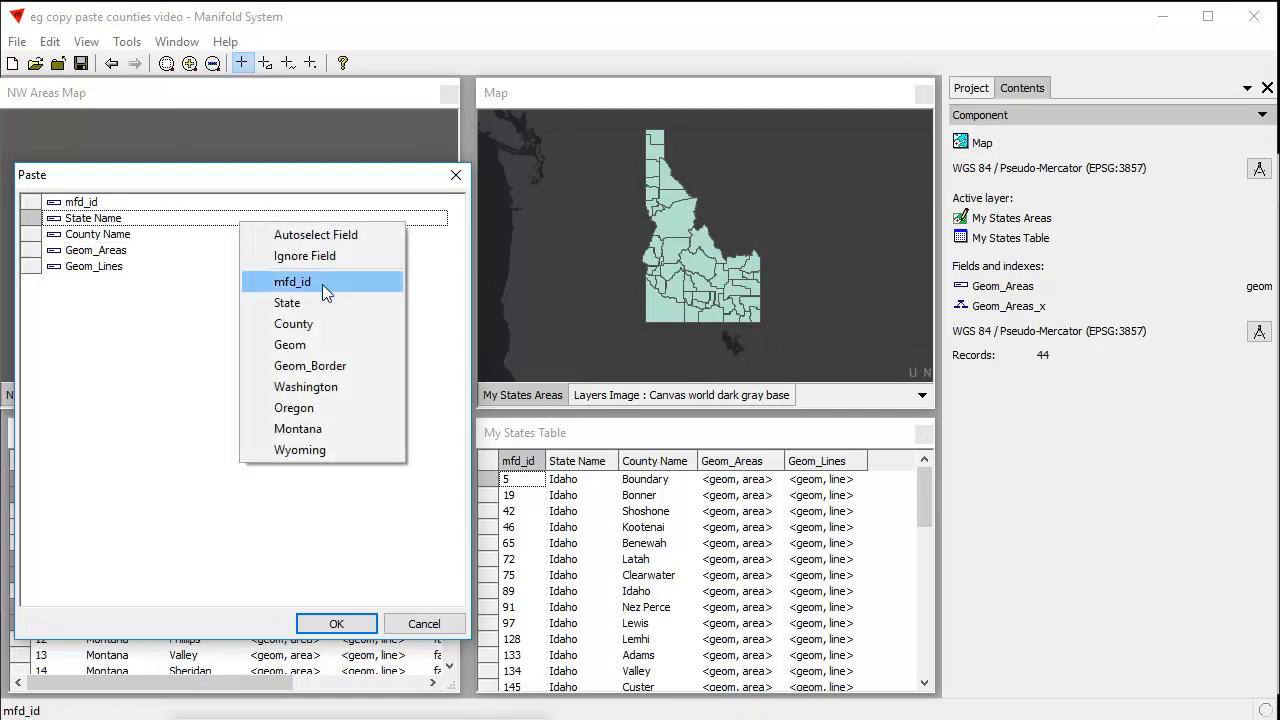
{"action": "left_click", "coordinate": [309, 302]}
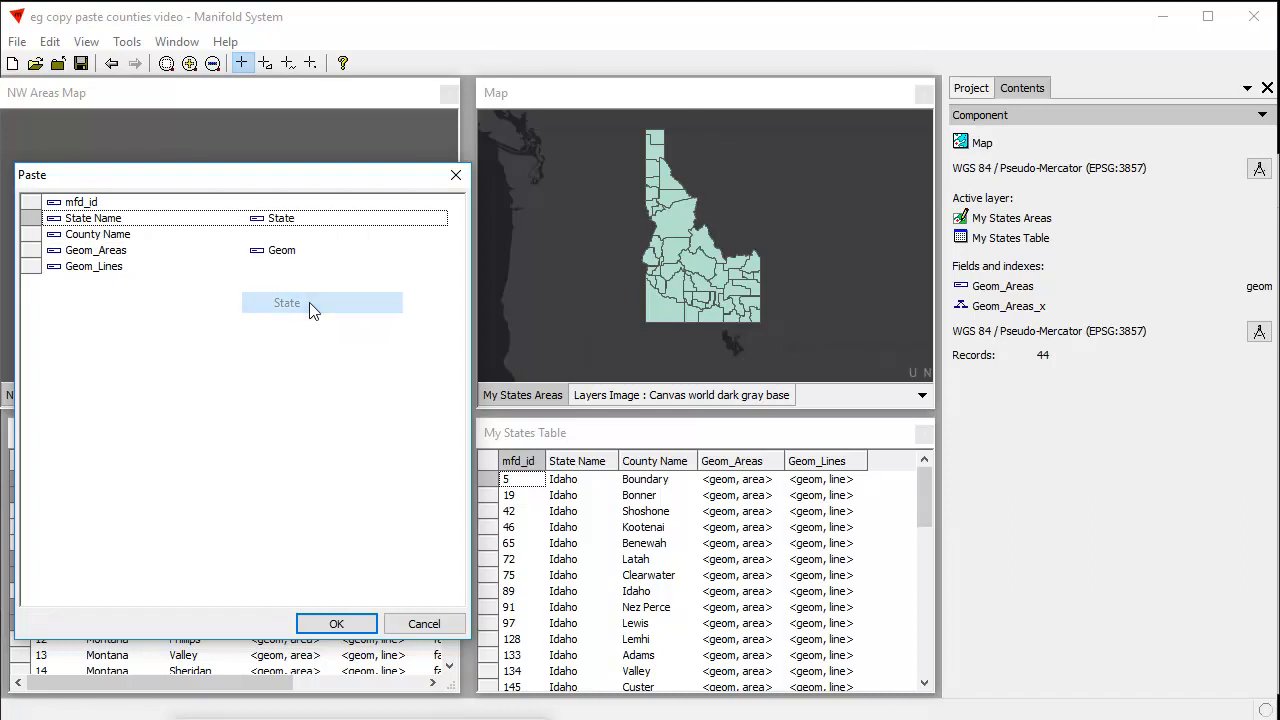
{"action": "left_click_drag", "start_coordinate": [334, 181], "coordinate": [586, 163]}
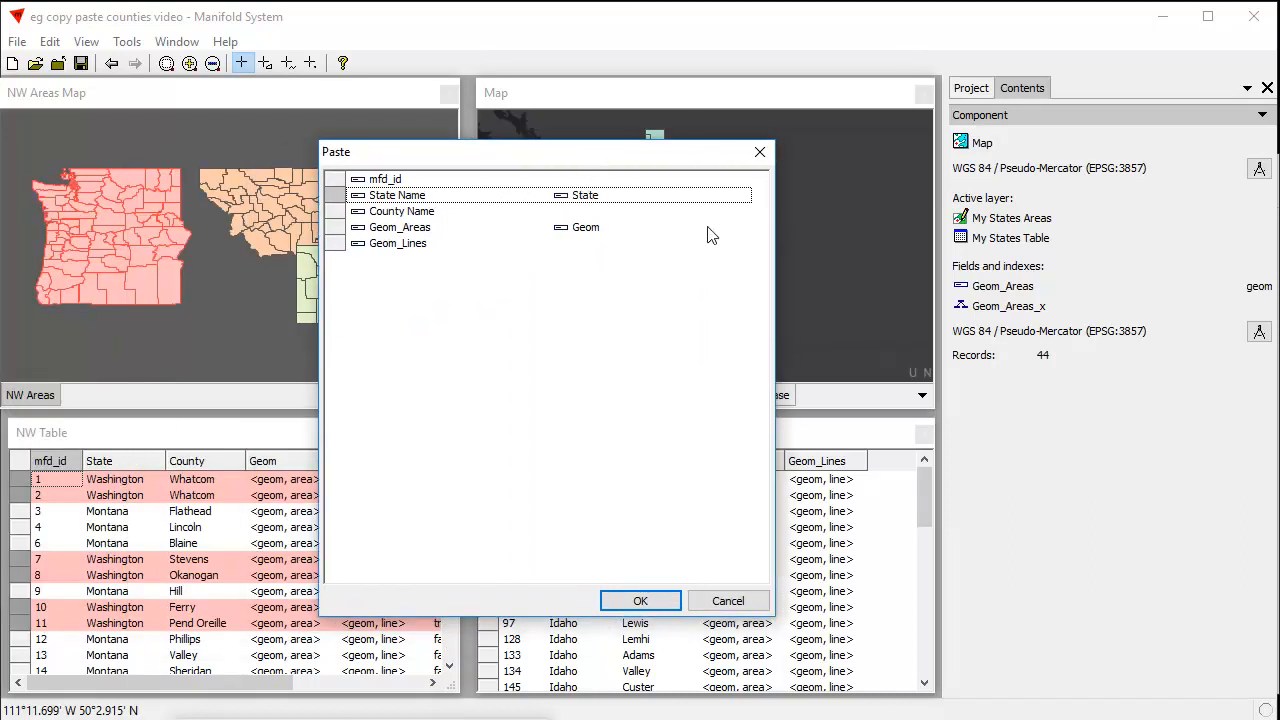
{"action": "left_click_drag", "start_coordinate": [550, 151], "coordinate": [353, 144]}
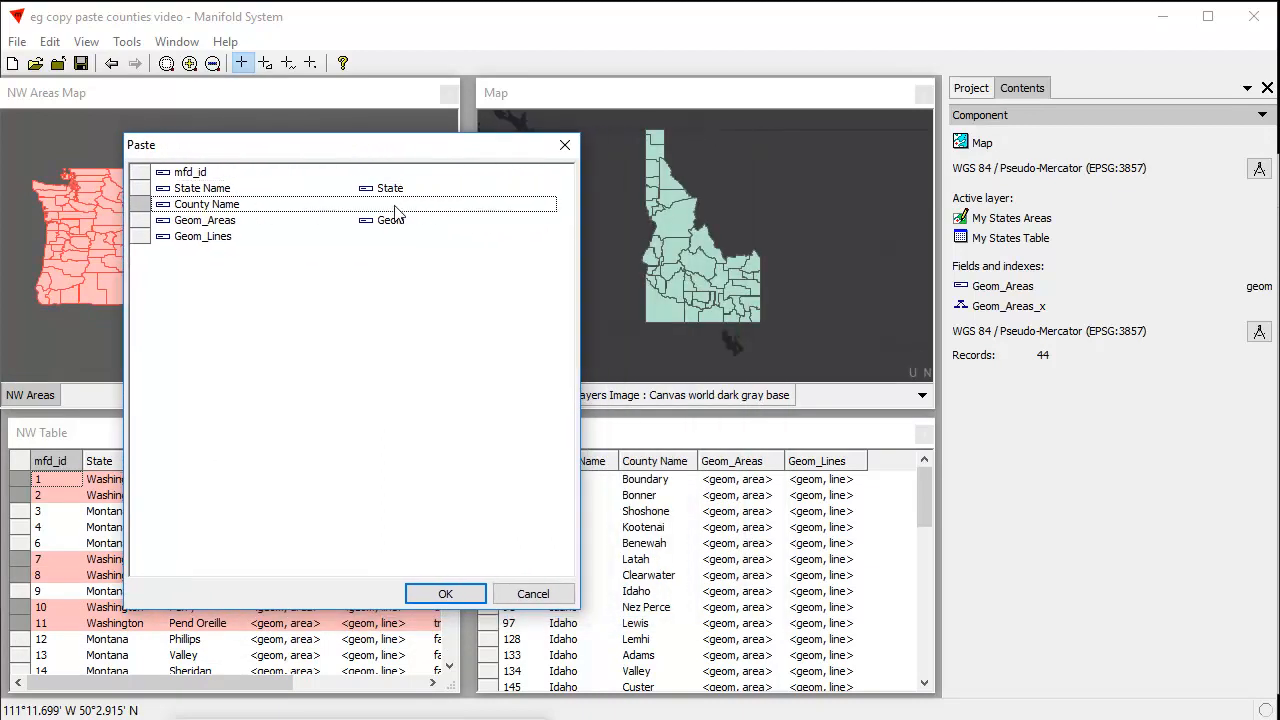
{"action": "left_click", "coordinate": [396, 207]}
{"action": "left_click", "coordinate": [429, 311]}
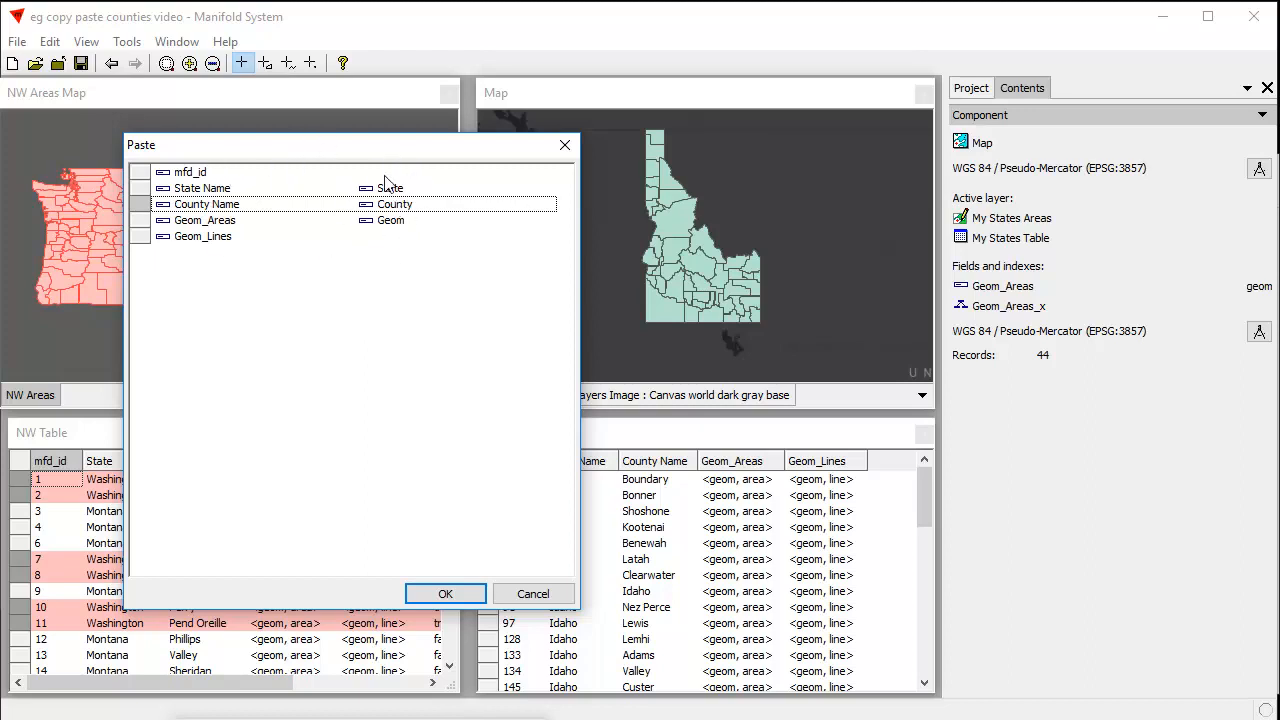
{"action": "left_click_drag", "start_coordinate": [401, 144], "coordinate": [317, 160]}
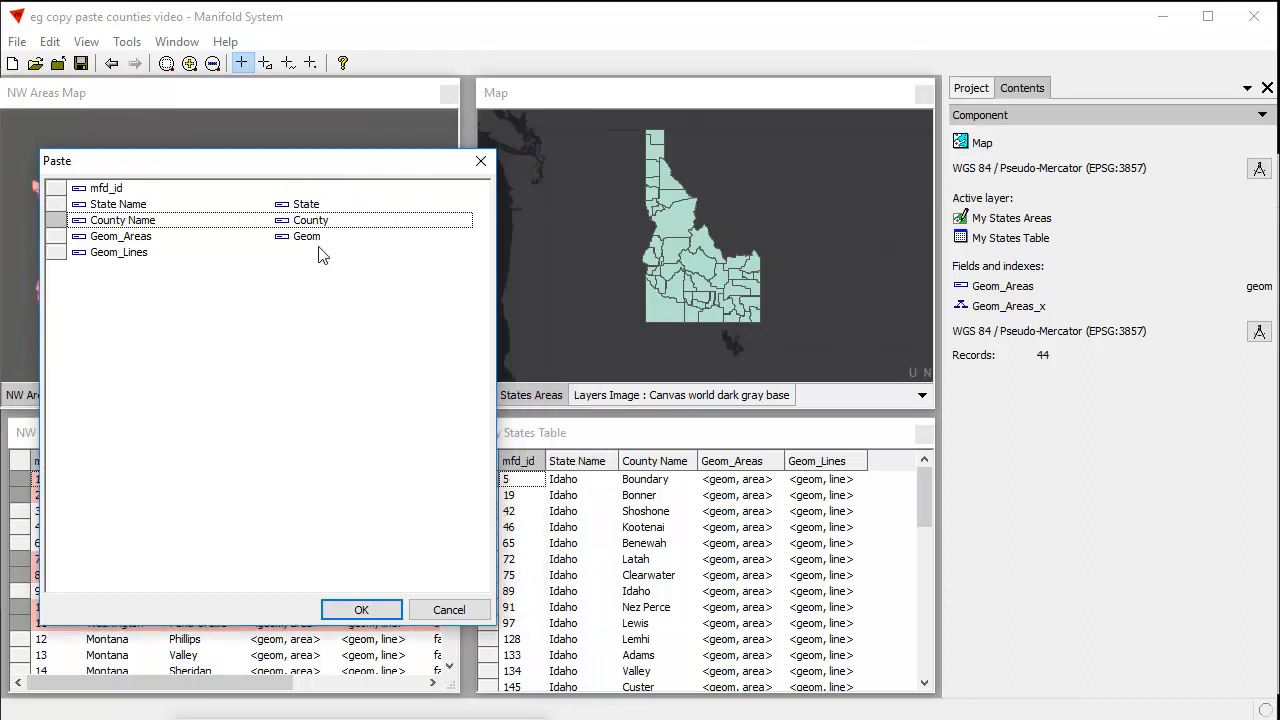
{"action": "left_click", "coordinate": [372, 609]}
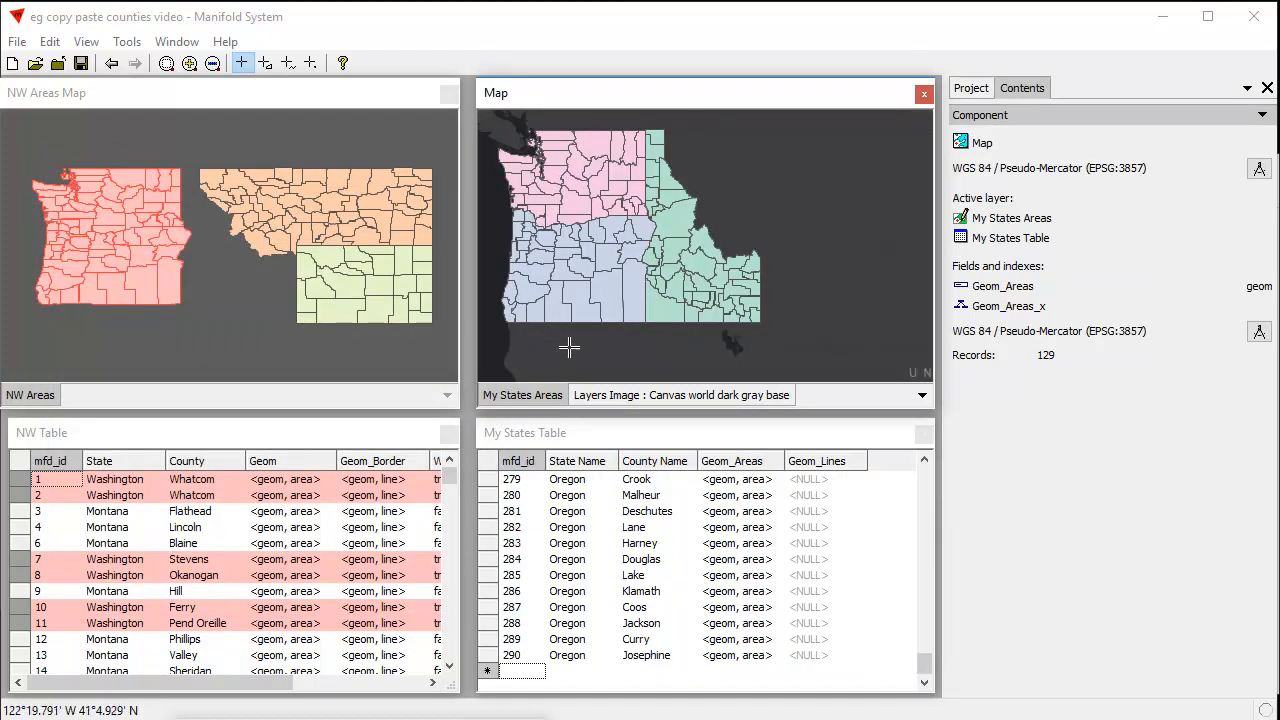
Review the pasted county records following the Idaho ones in My States Table
{"action": "left_click_drag", "start_coordinate": [928, 663], "coordinate": [941, 534]}
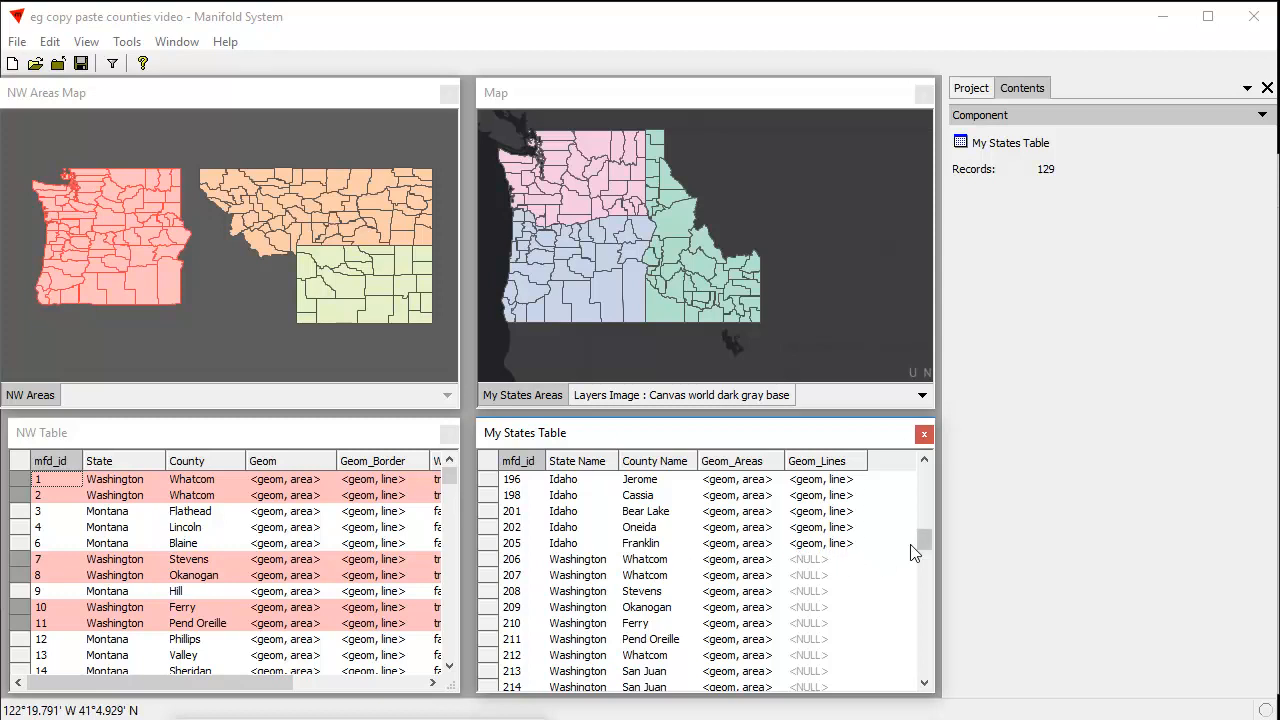
Deselect the Washington and Oregon counties in the NW Areas Map, select all Montana and Wyoming counties, and copy them
{"action": "left_click_drag", "start_coordinate": [922, 540], "coordinate": [928, 548]}
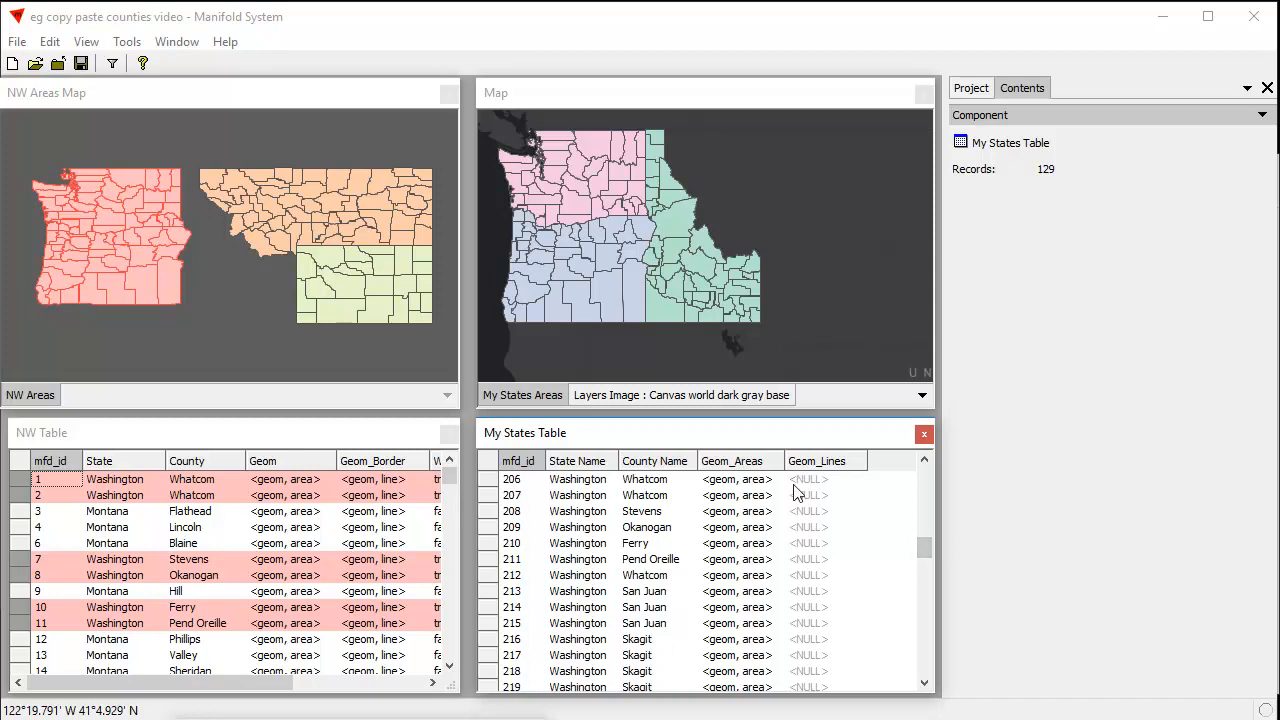
{"action": "left_click_drag", "start_coordinate": [926, 543], "coordinate": [900, 450]}
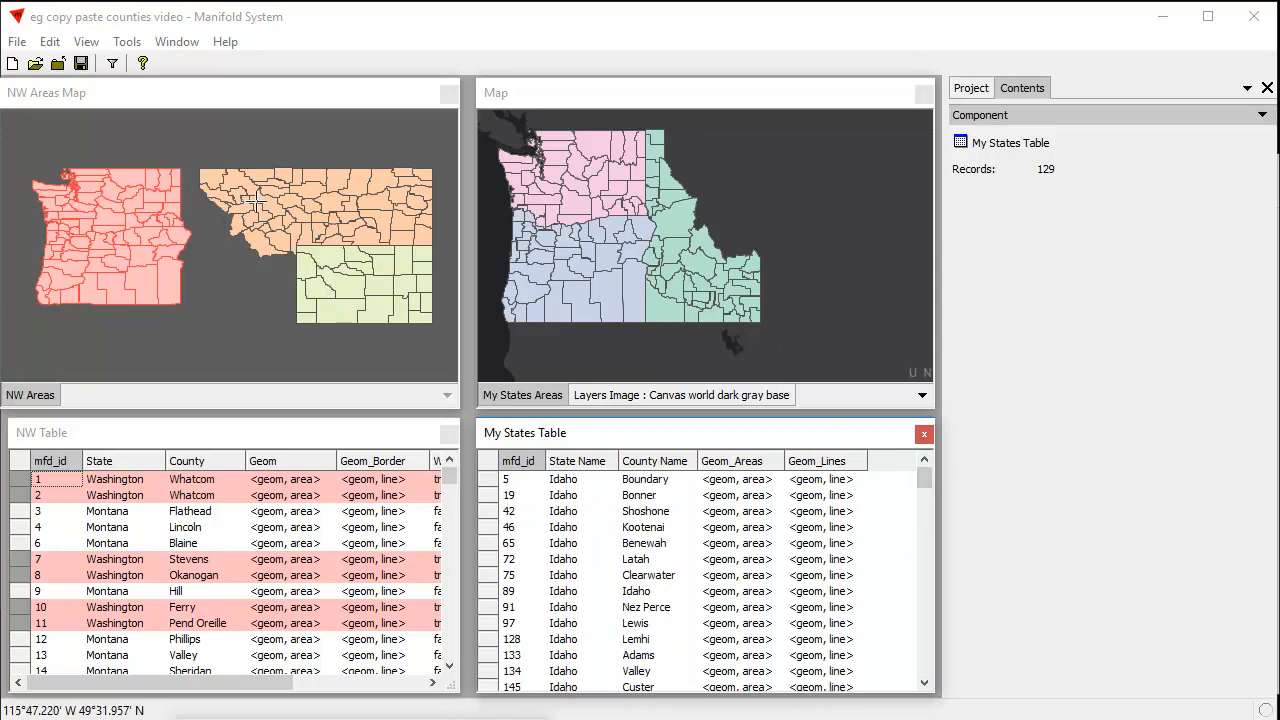
{"action": "left_click", "coordinate": [222, 100]}
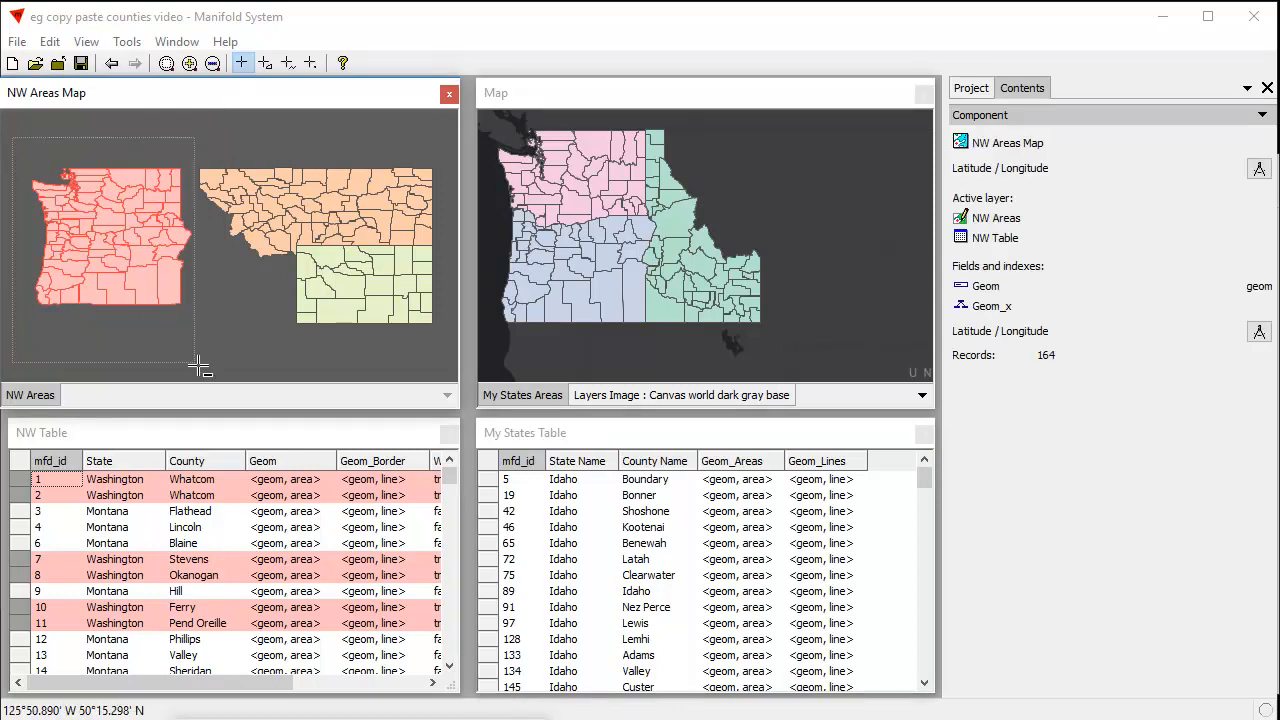
{"action": "left_click", "coordinate": [208, 262], "text": "ctrl"}
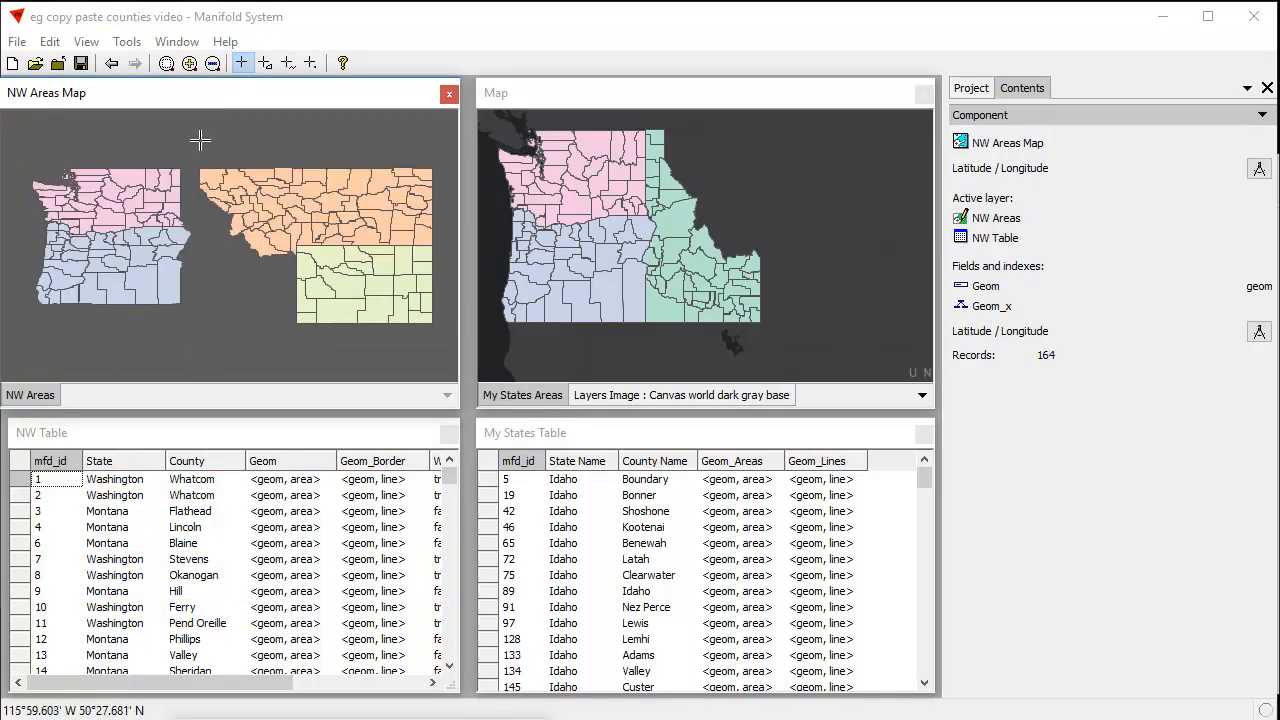
{"action": "left_click_drag", "start_coordinate": [198, 143], "coordinate": [433, 343]}
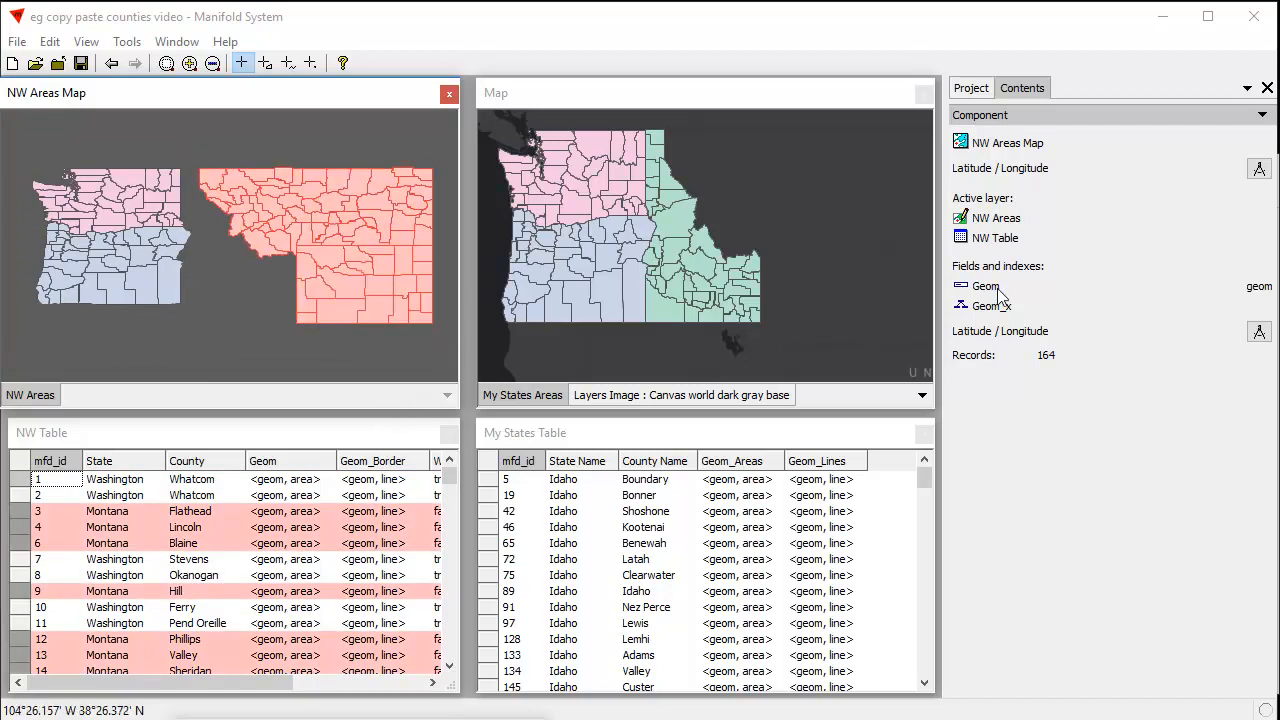
Start pasting the copied counties into the My States Areas layer, matching County Name to County and State Name to State
{"action": "left_click", "coordinate": [821, 99]}
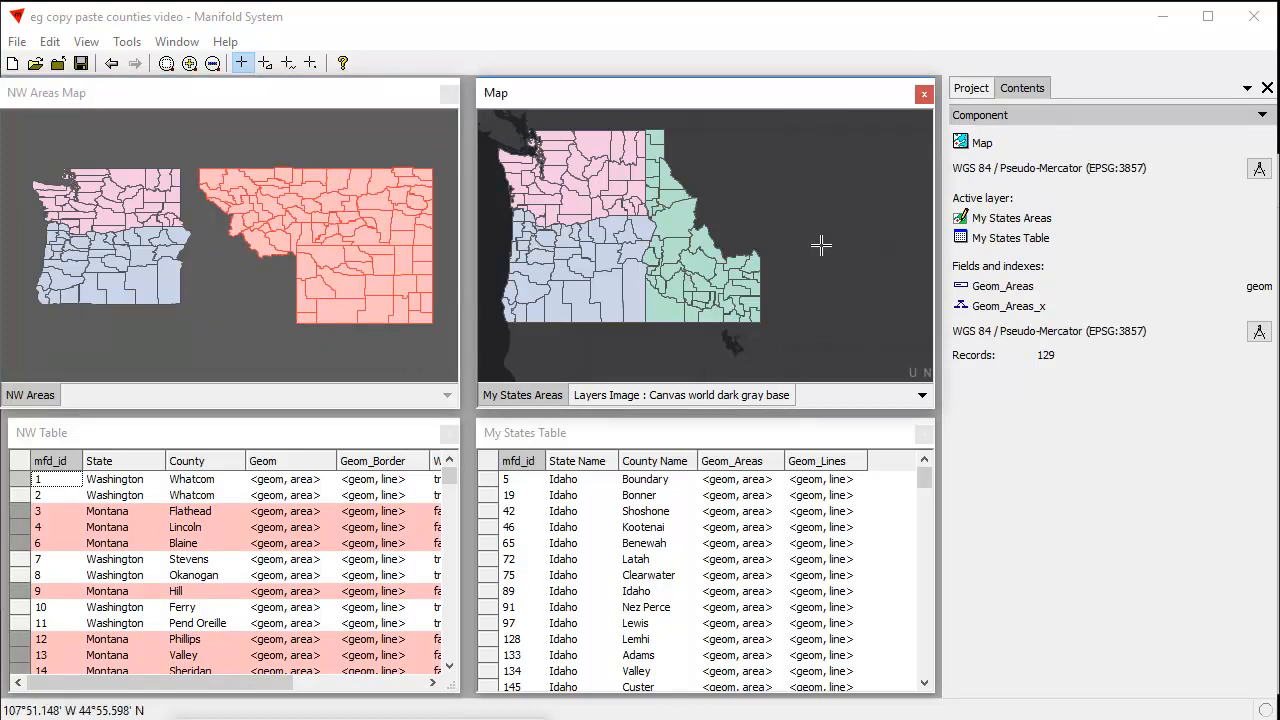
{"action": "key", "text": "ctrl+v"}
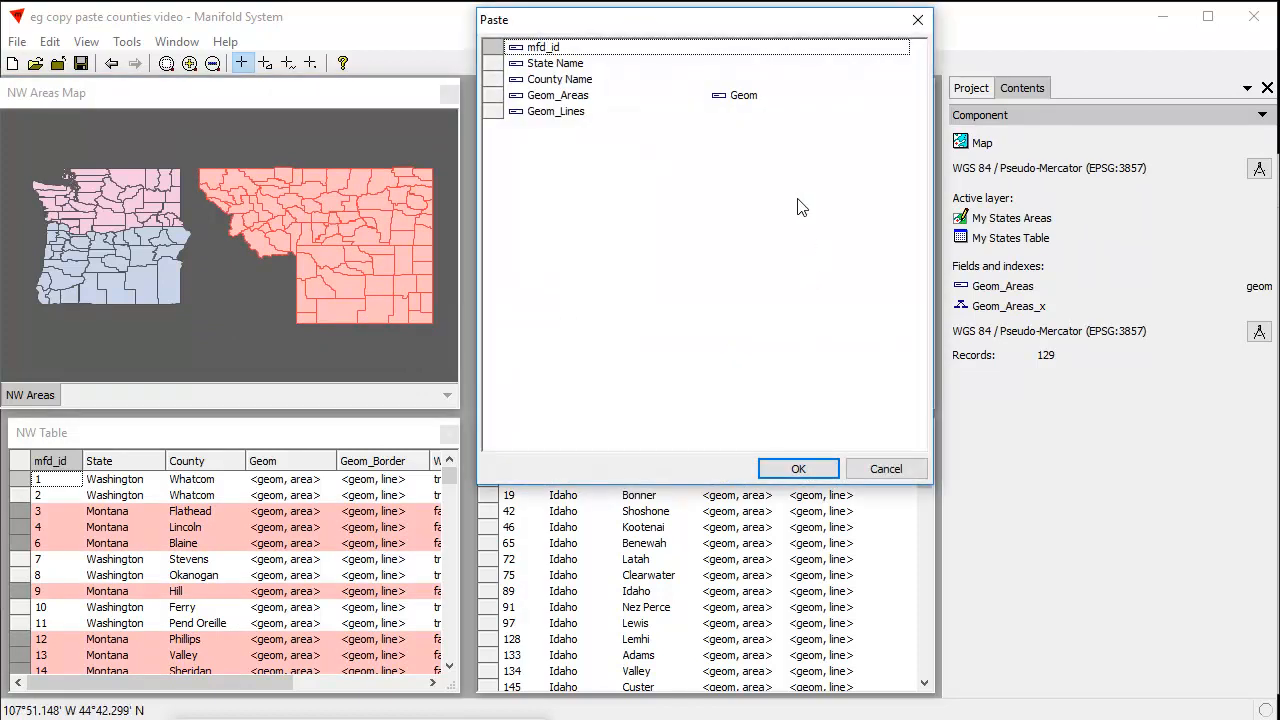
{"action": "left_click", "coordinate": [732, 80]}
{"action": "left_click", "coordinate": [776, 186]}
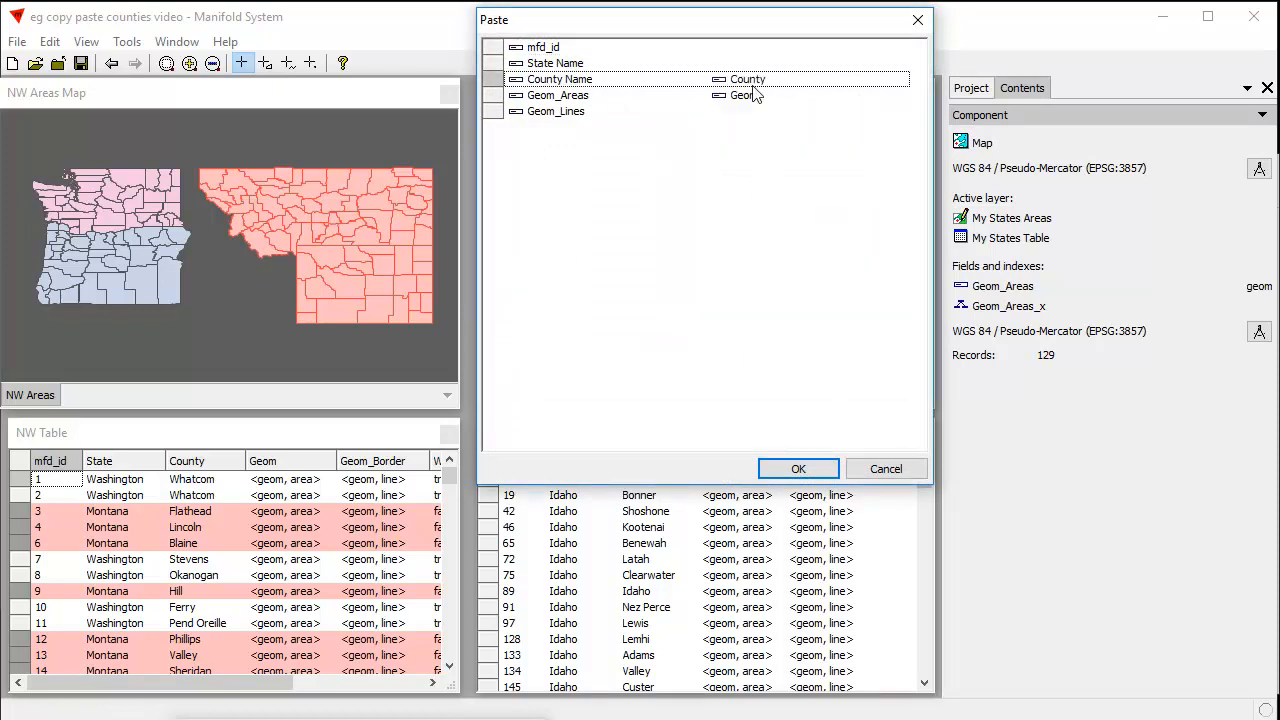
{"action": "left_click", "coordinate": [730, 64]}
{"action": "left_click", "coordinate": [756, 148]}
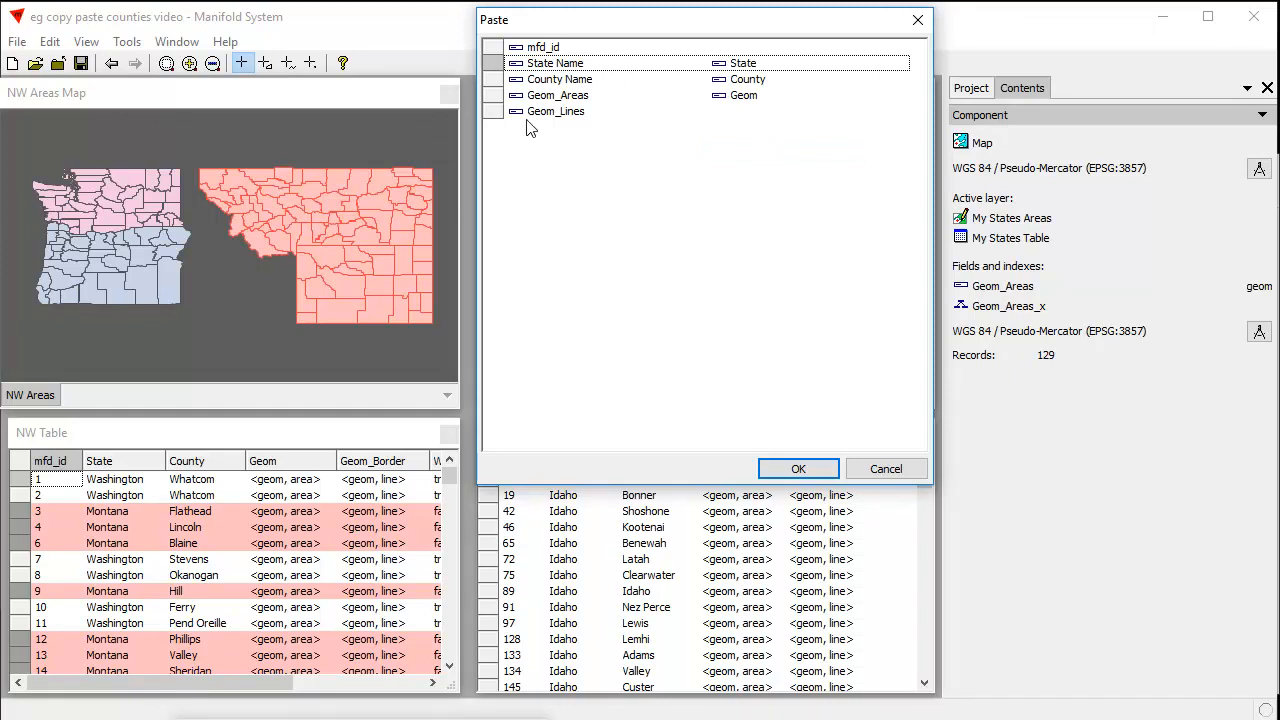
Match Geom_Lines to the Geom_Border field and complete the paste
{"action": "left_click", "coordinate": [770, 111]}
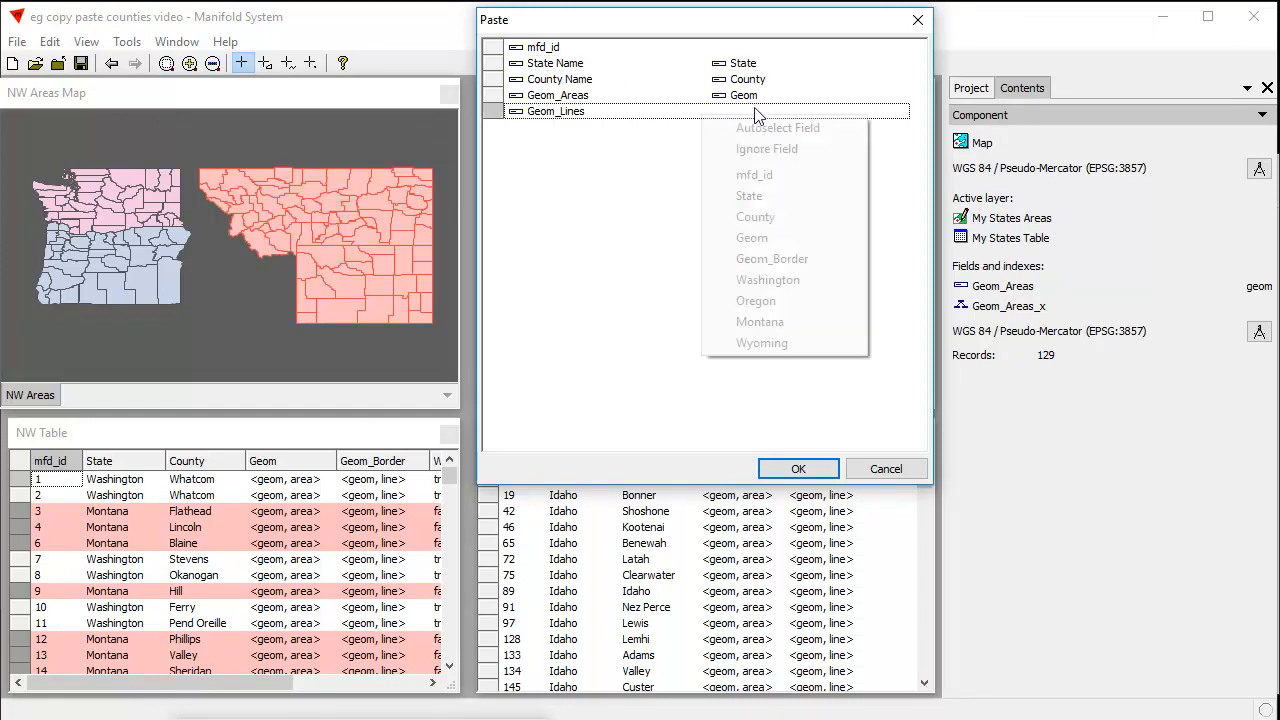
{"action": "left_click", "coordinate": [776, 259]}
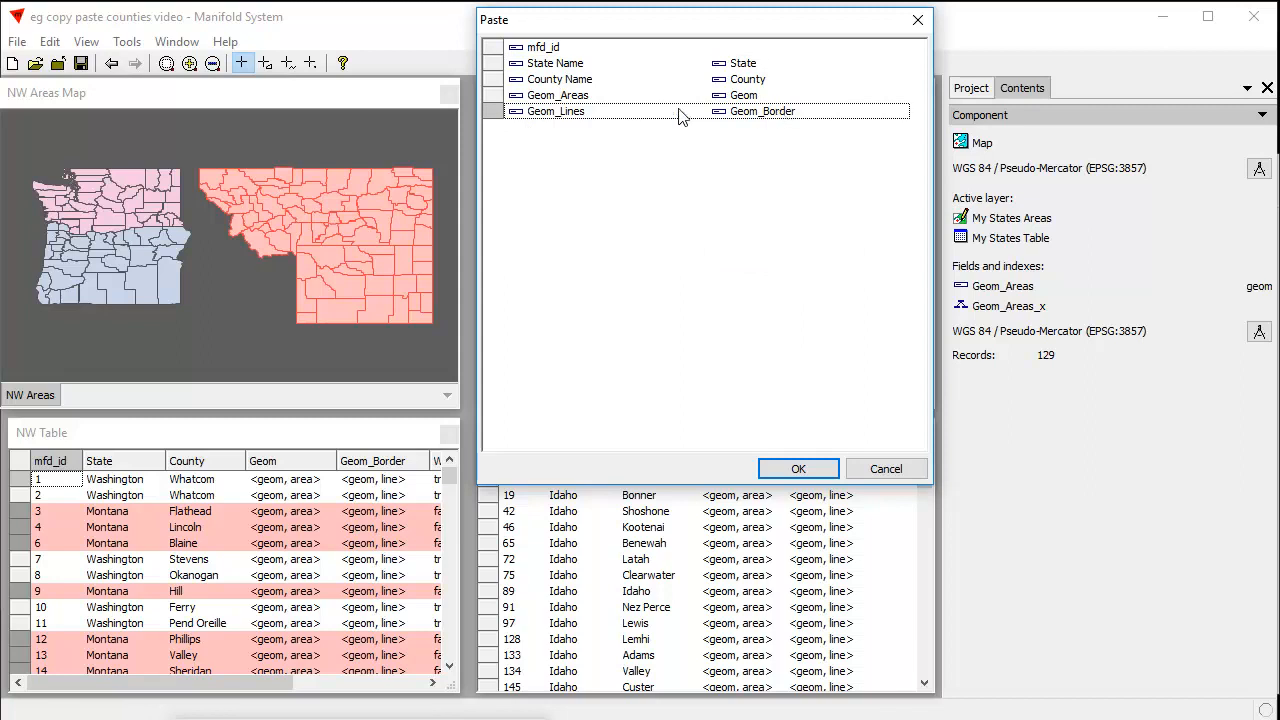
{"action": "left_click", "coordinate": [798, 468]}
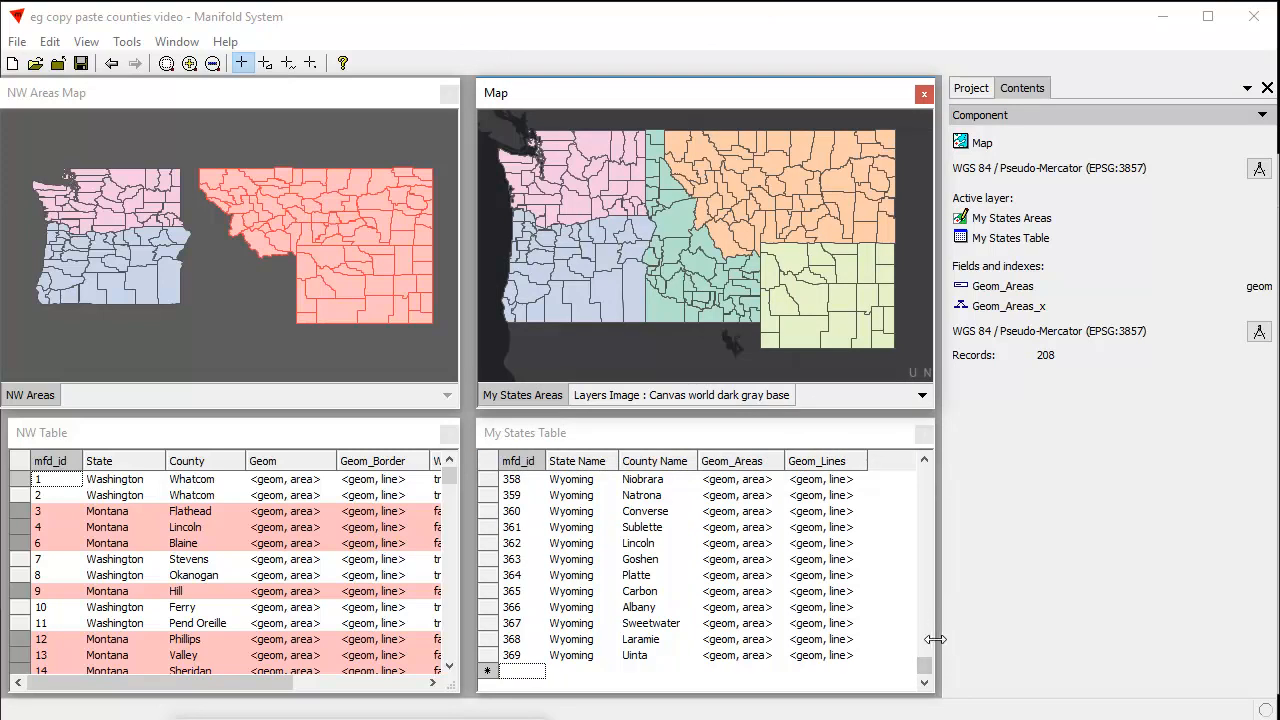
Check the Geom_Lines values in My States Table, and display the NW Borders Map beside Map to compare their coordinate systems
{"action": "left_click_drag", "start_coordinate": [921, 661], "coordinate": [933, 488]}
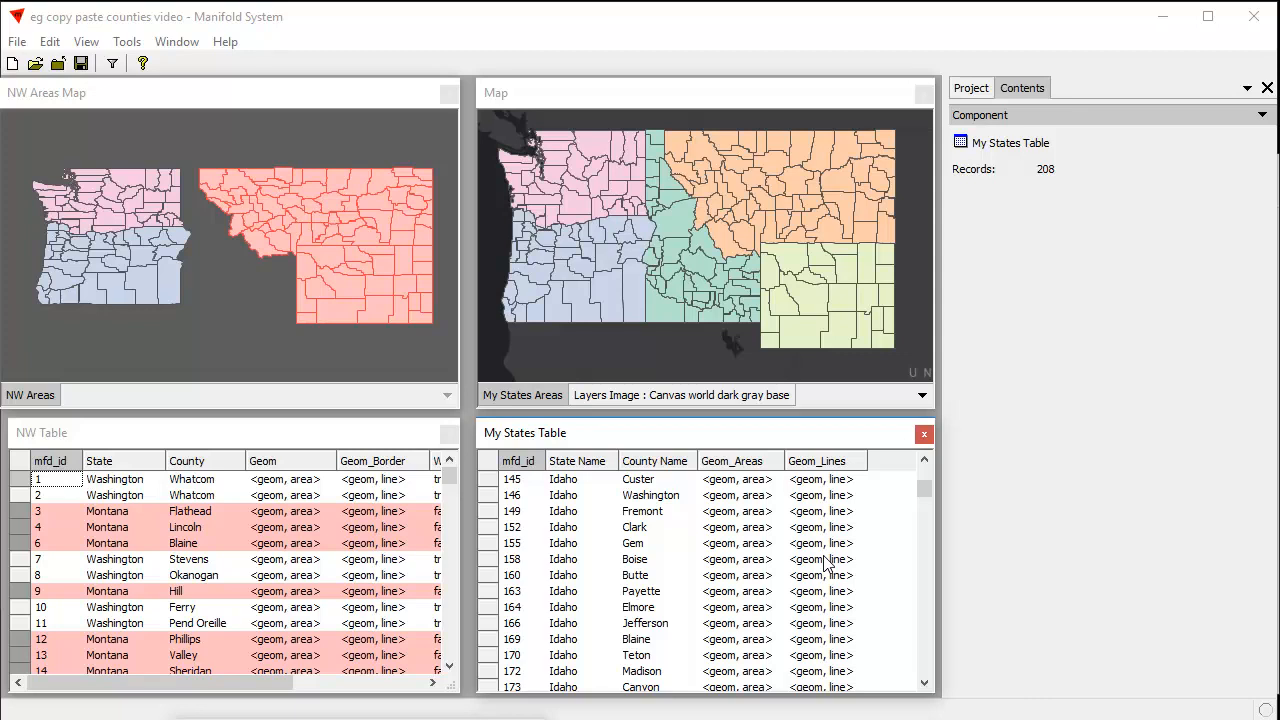
{"action": "left_click_drag", "start_coordinate": [450, 715], "coordinate": [486, 322]}
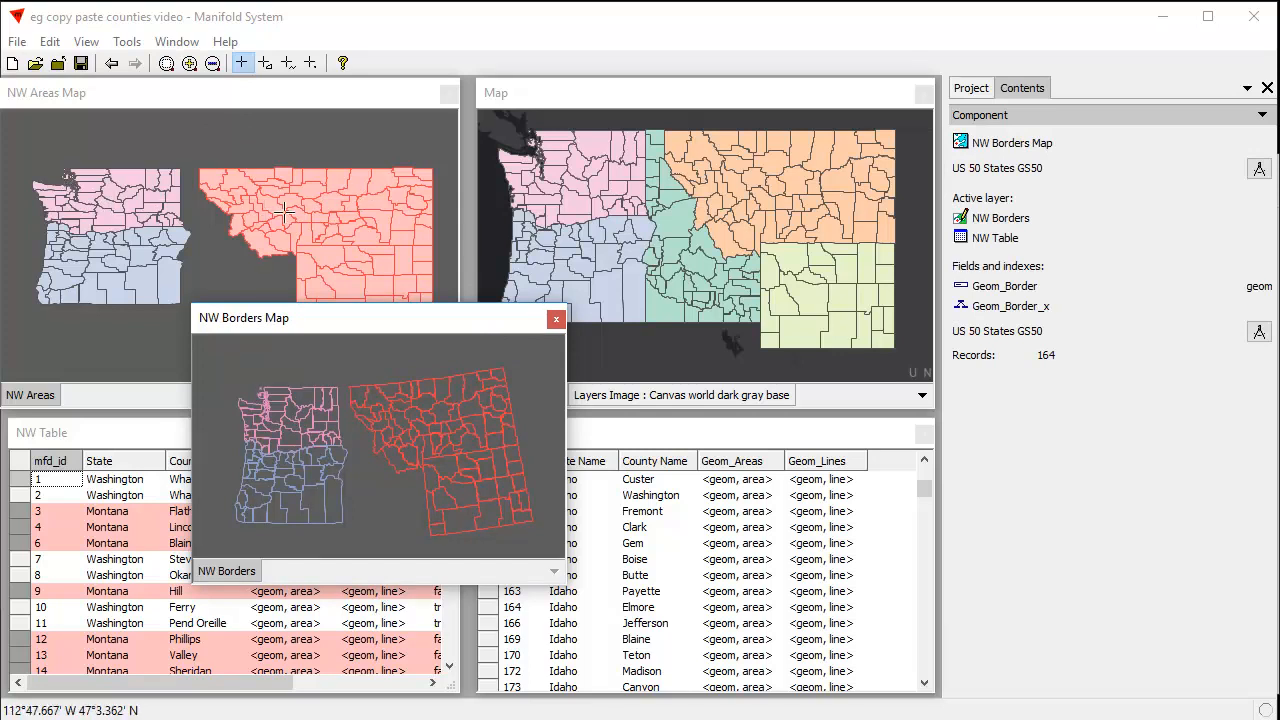
{"action": "left_click", "coordinate": [780, 100]}
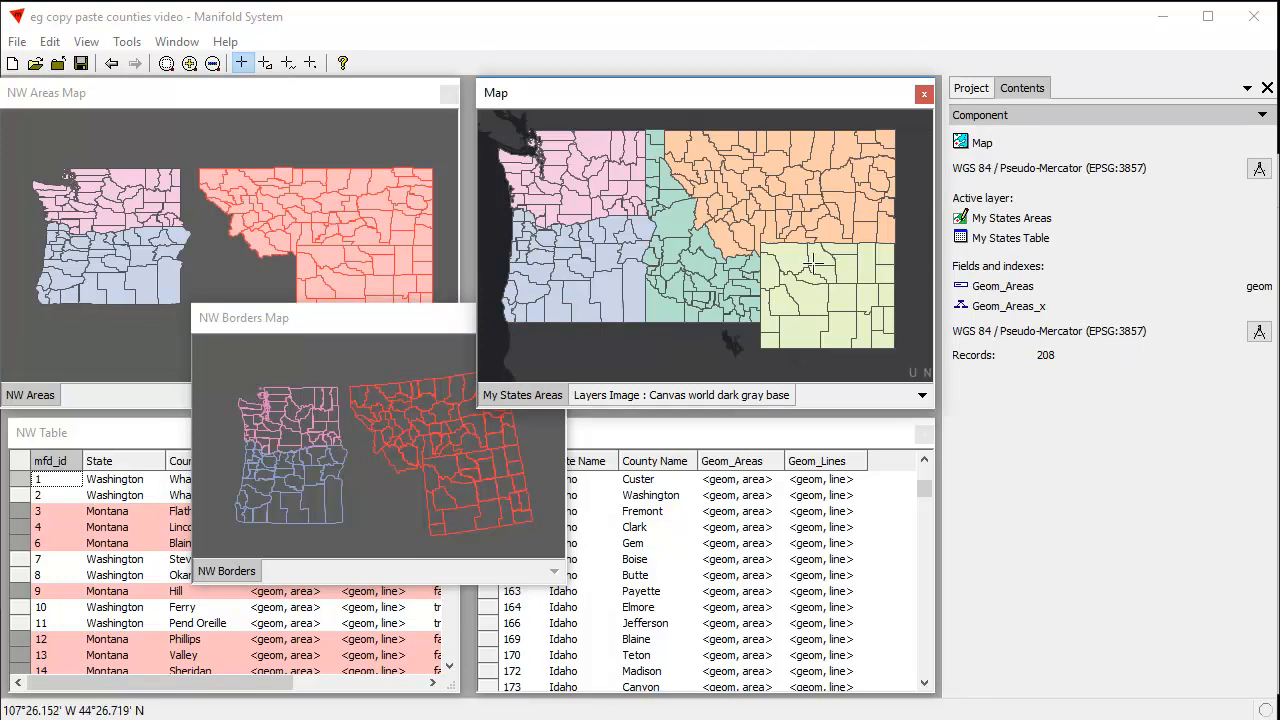
{"action": "left_click_drag", "start_coordinate": [387, 319], "coordinate": [251, 289]}
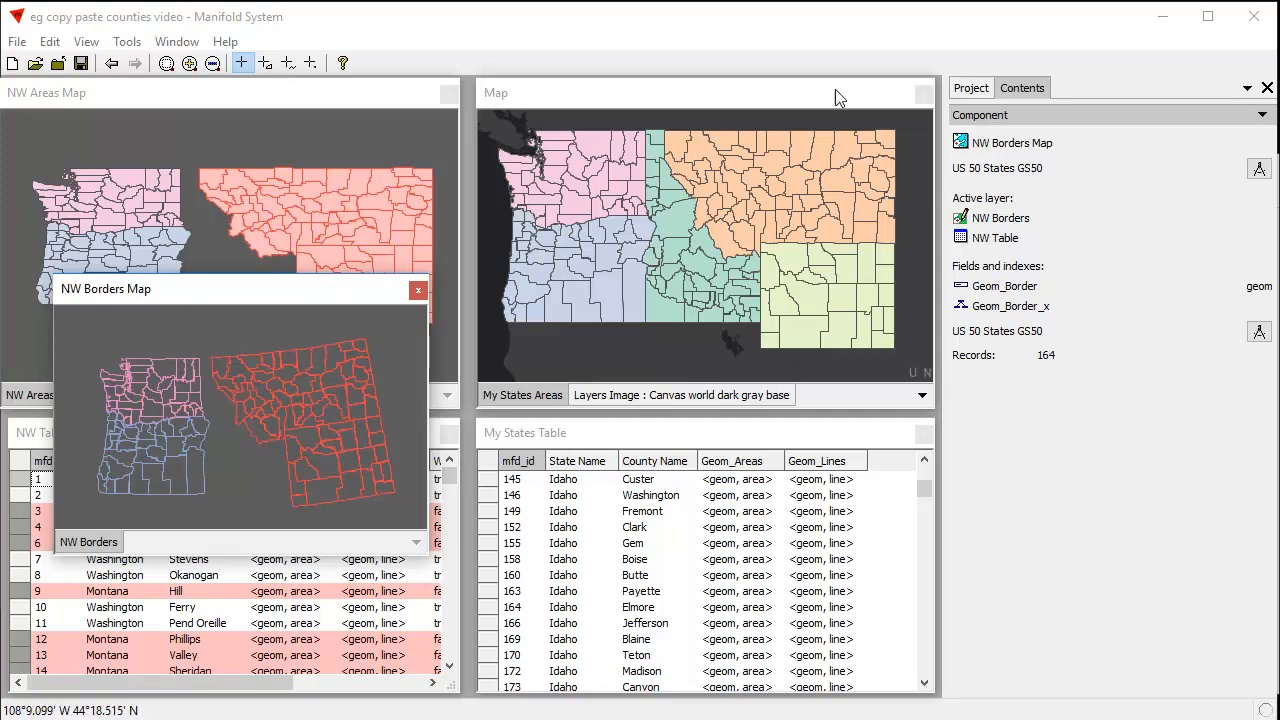
Review the pasted Wyoming records at the end of My States Table and return to Map
{"action": "left_click", "coordinate": [845, 122]}
{"action": "left_click_drag", "start_coordinate": [929, 491], "coordinate": [954, 664]}
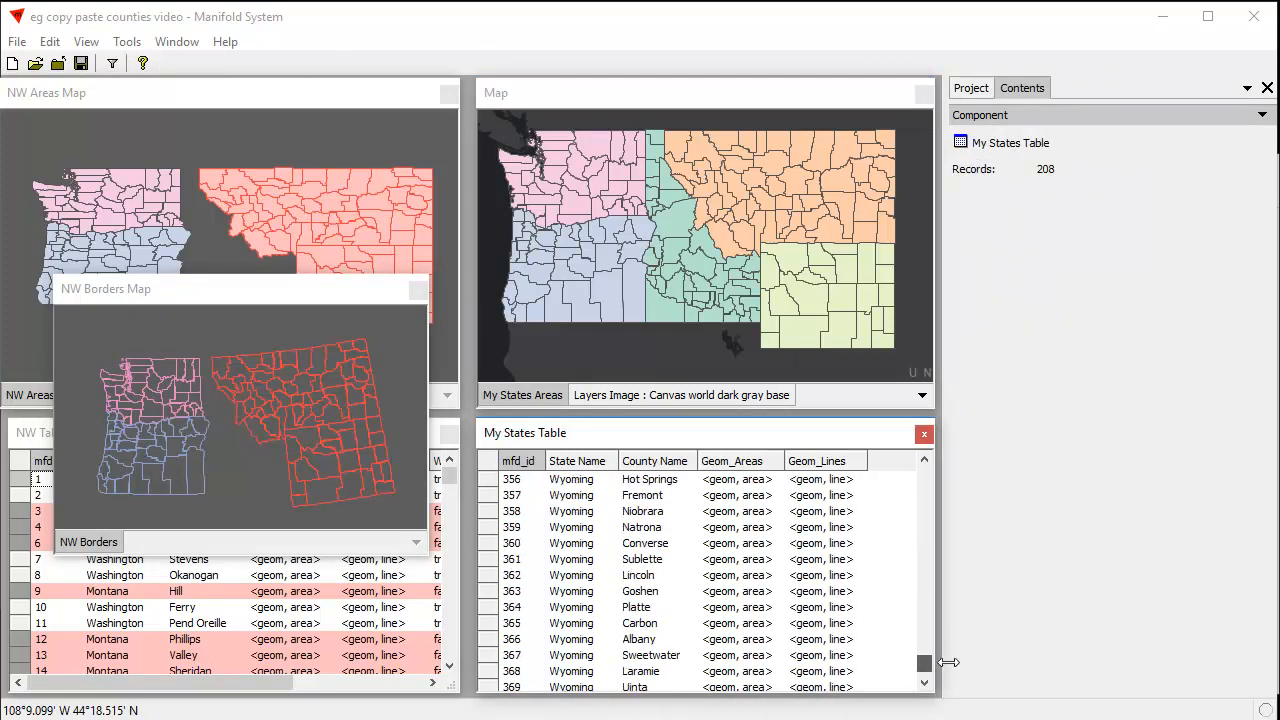
{"action": "left_click", "coordinate": [816, 100]}
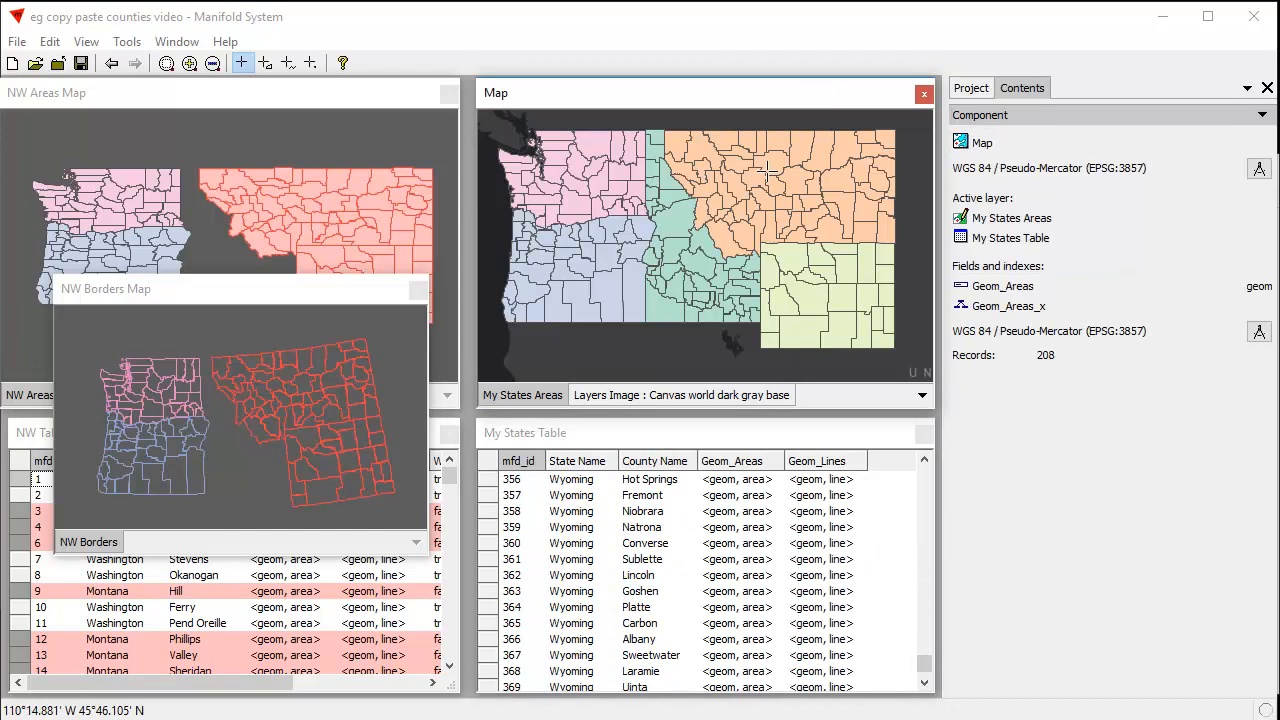